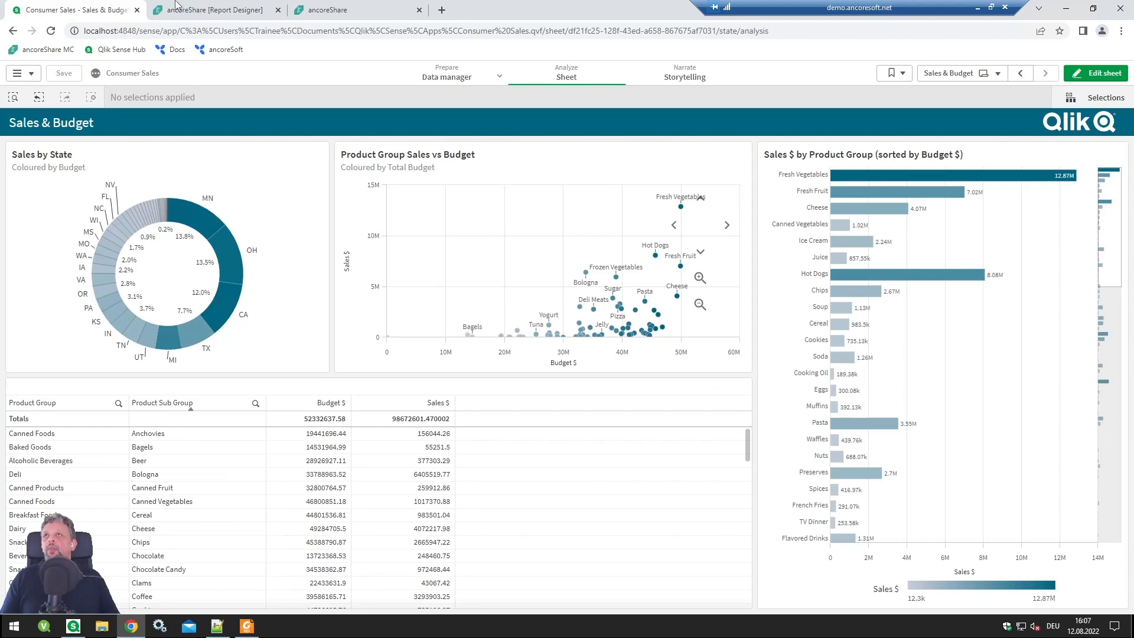
Step: In the Finance Report design, assign the Qlik object PwaUu from the Sales & Budget sheet to the table element
click(180, 8)
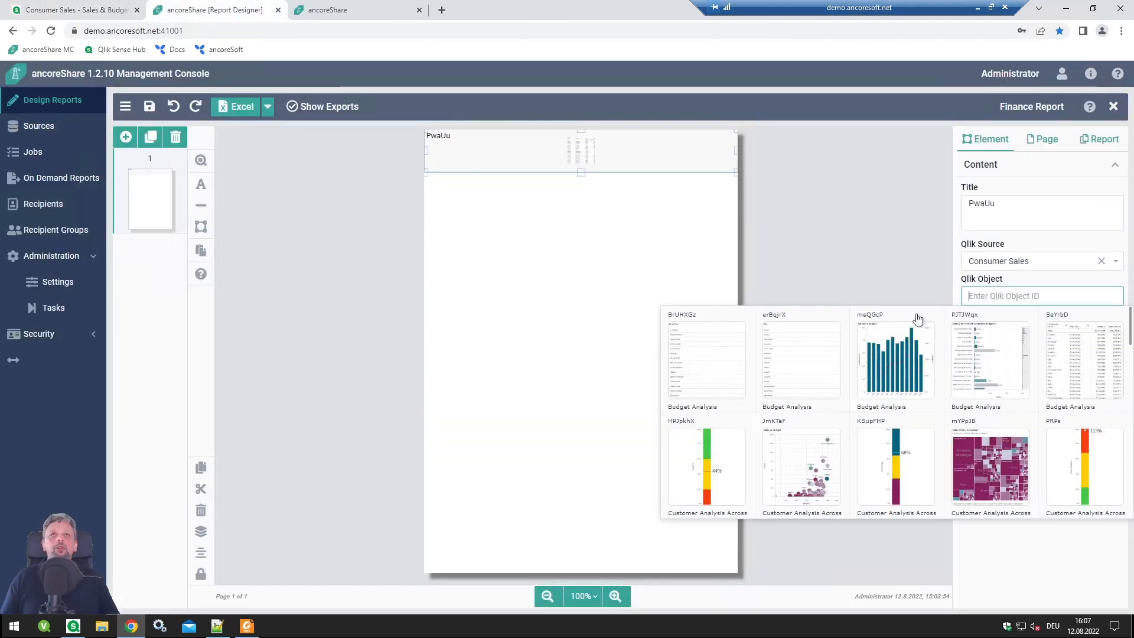
click(572, 223)
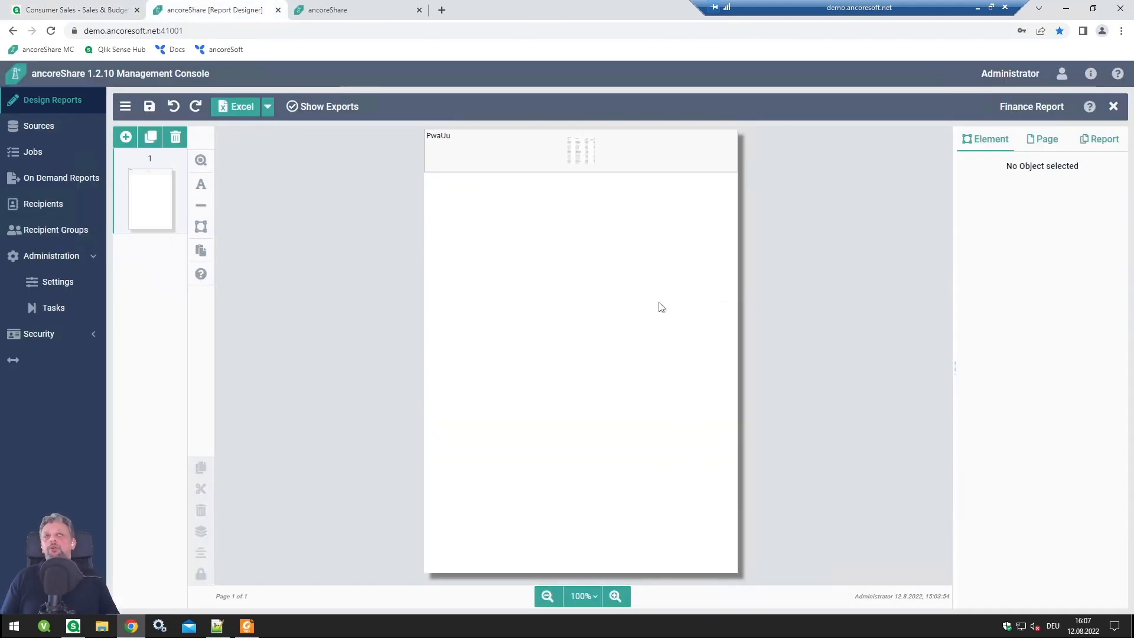
click(518, 169)
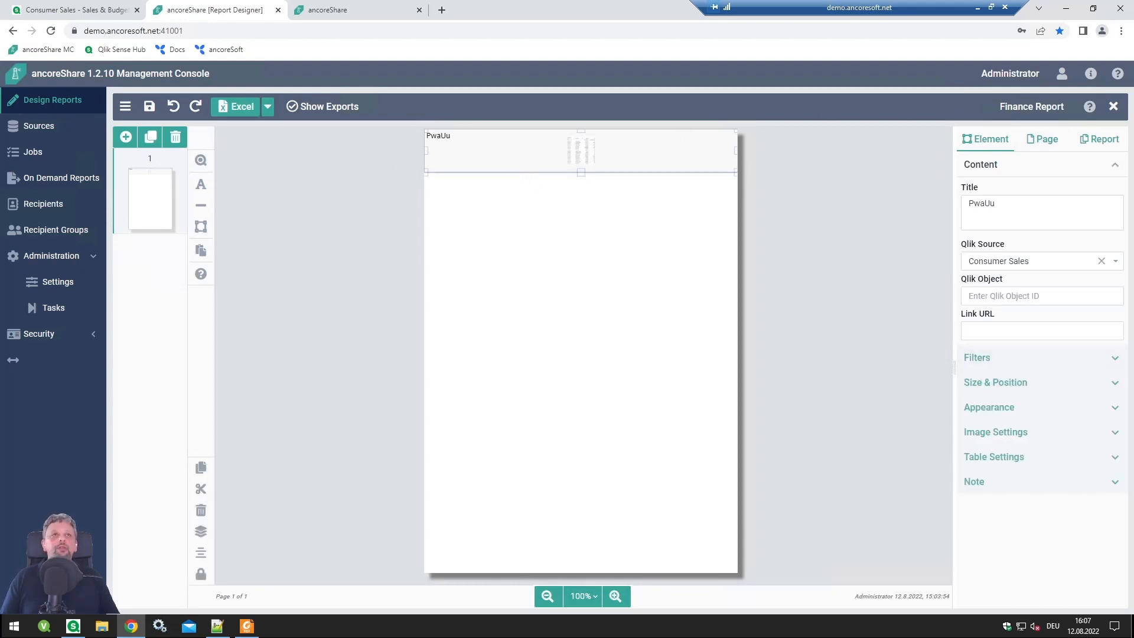
click(1022, 295)
text(pw)
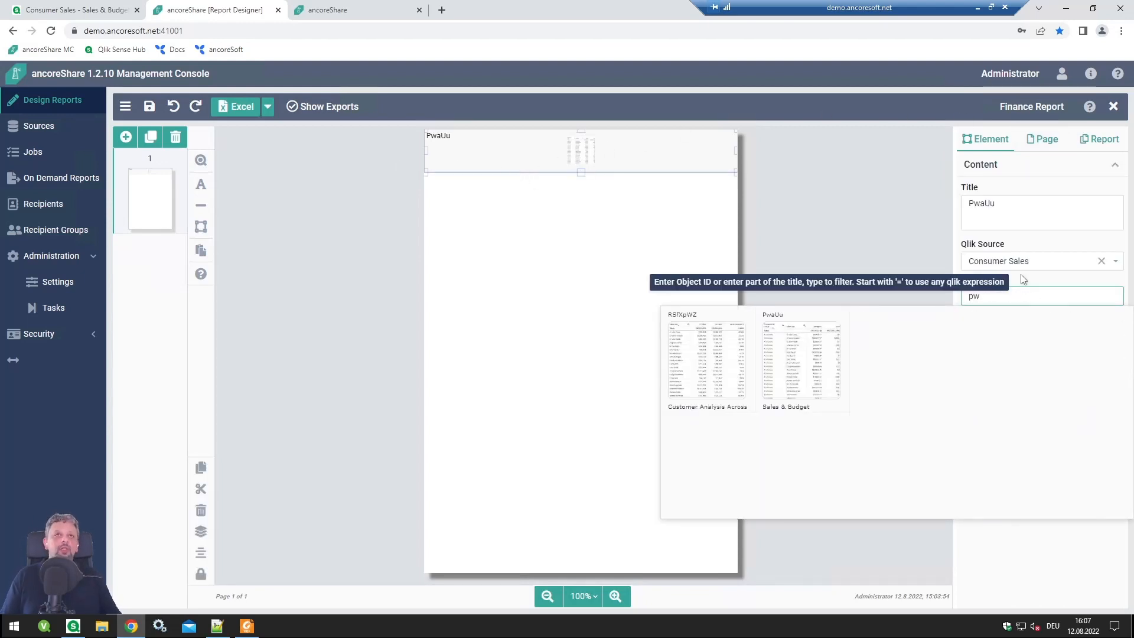
click(789, 370)
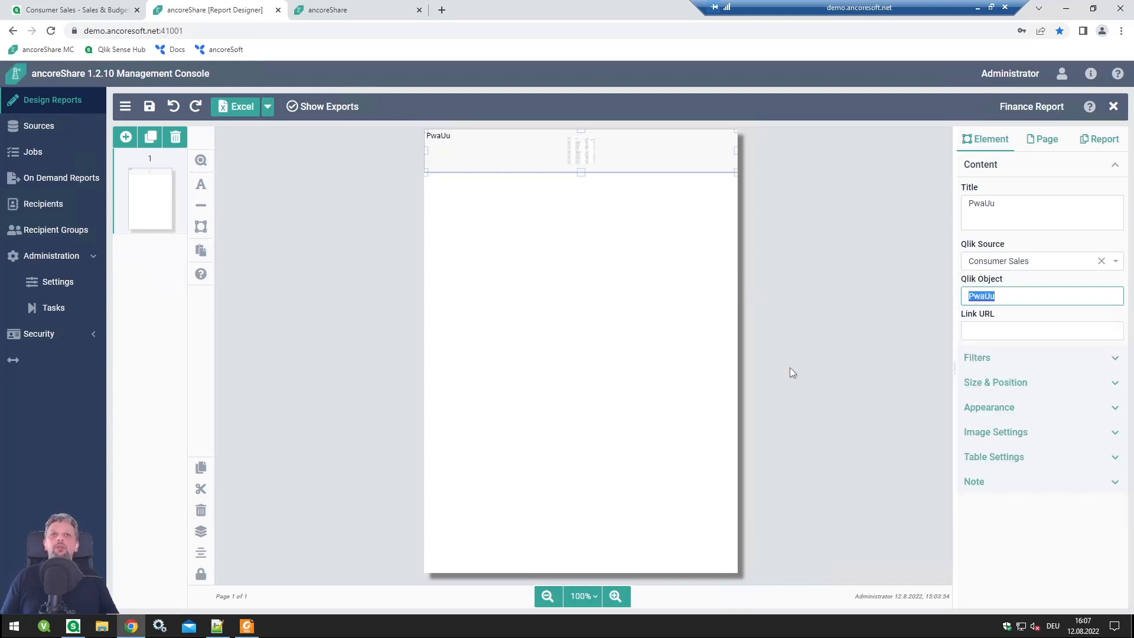
Step: Export the Finance Report to Excel and download the newest export to open it in Excel
click(230, 111)
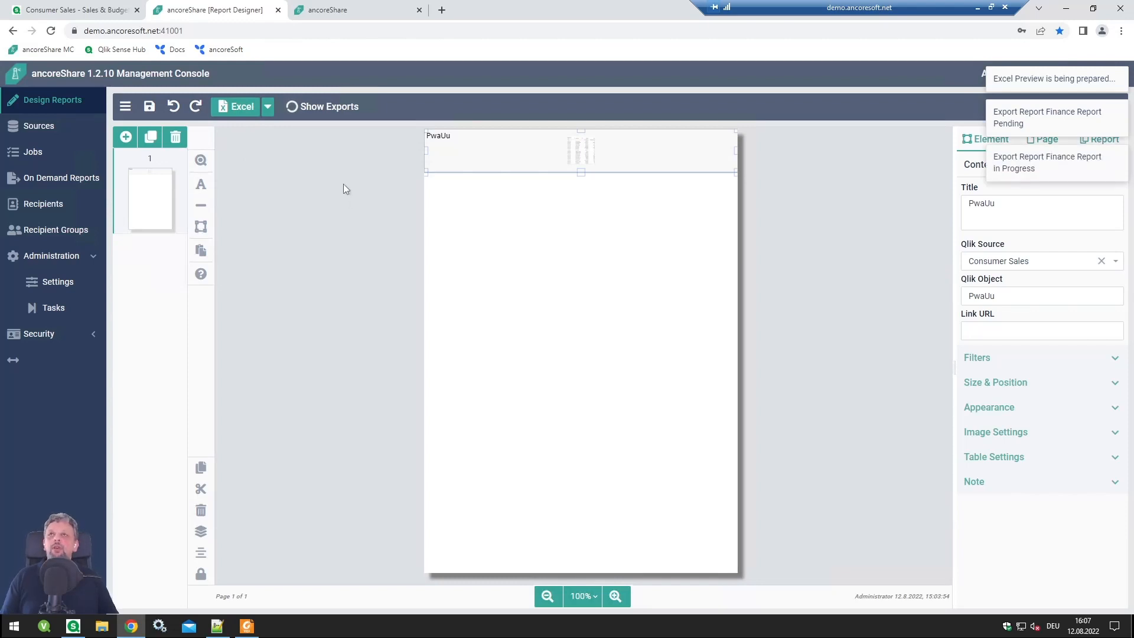
click(324, 111)
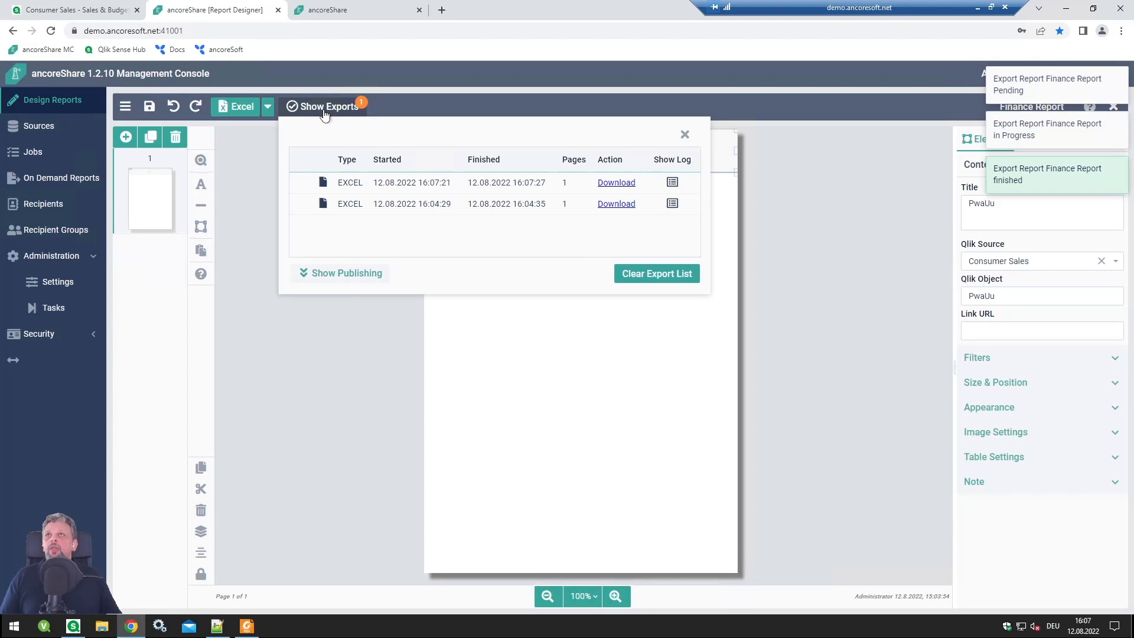
click(625, 191)
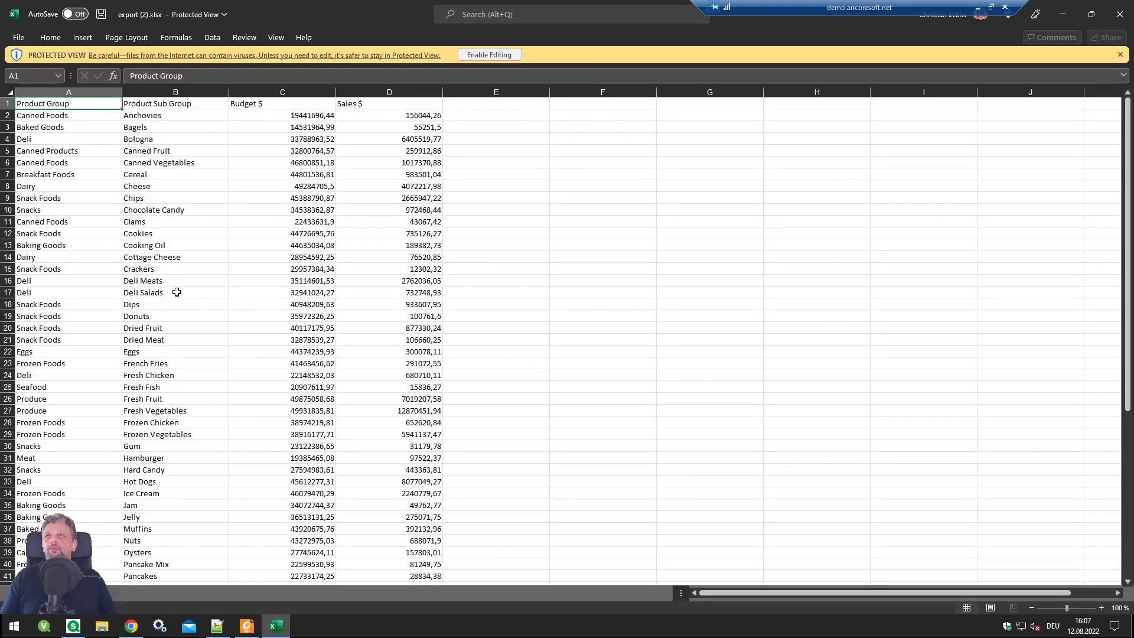
Step: Look through the exported product group rows in the workbook and close Excel
scroll(190, 309, down, 15)
scroll(196, 309, up, 5)
scroll(196, 310, up, 10)
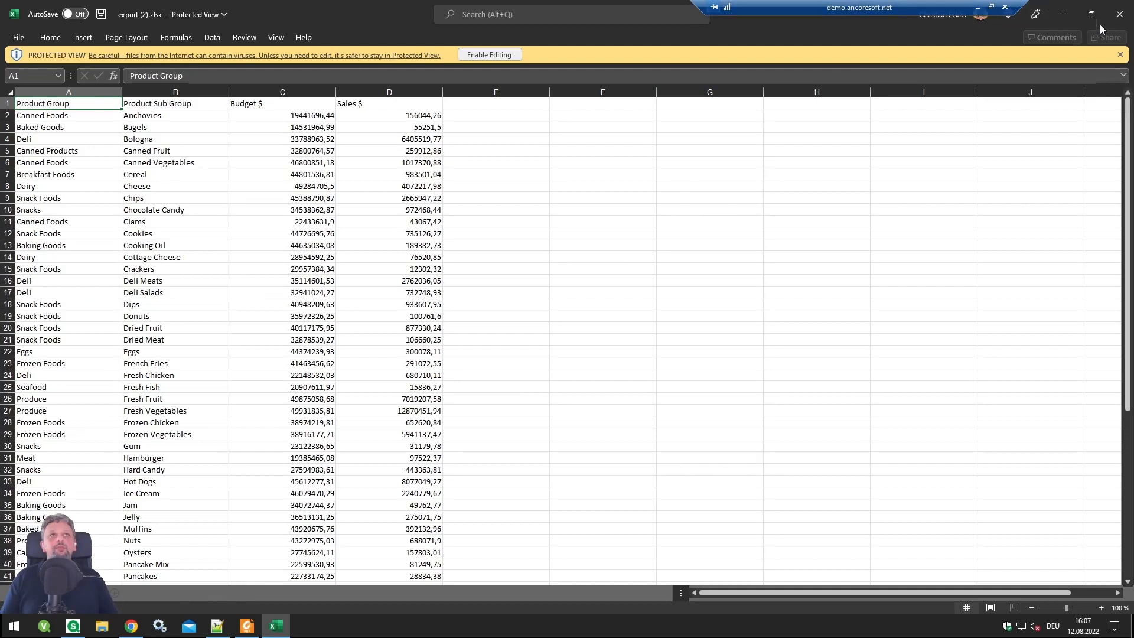
click(1120, 16)
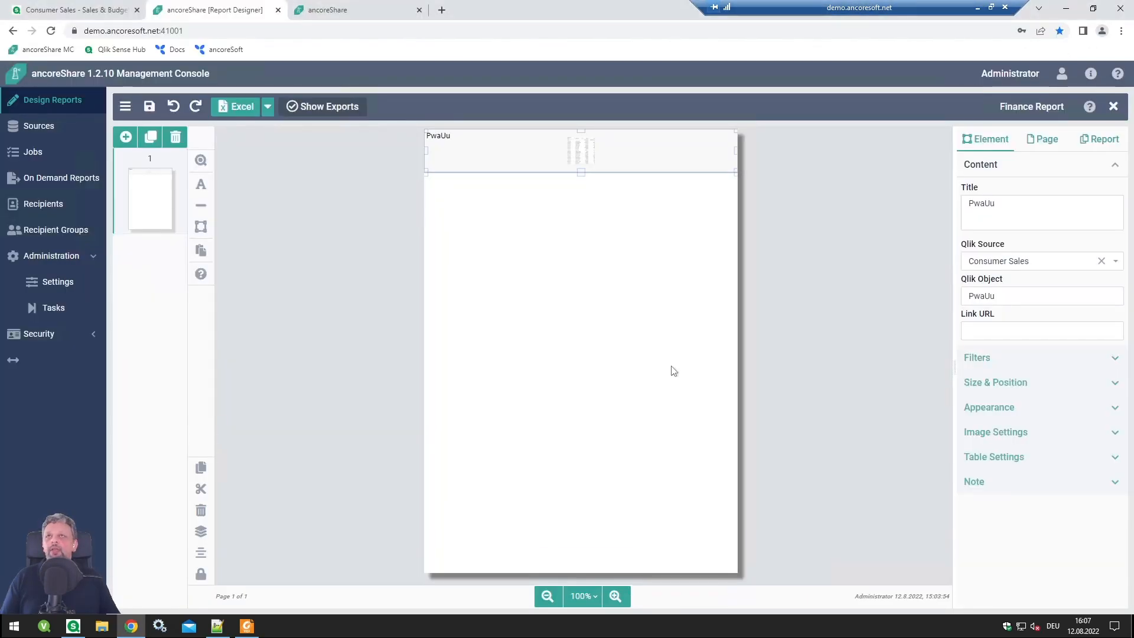
Step: Review the basic settings of the Sub Company A recipient, and return to the Finance Report design
click(47, 209)
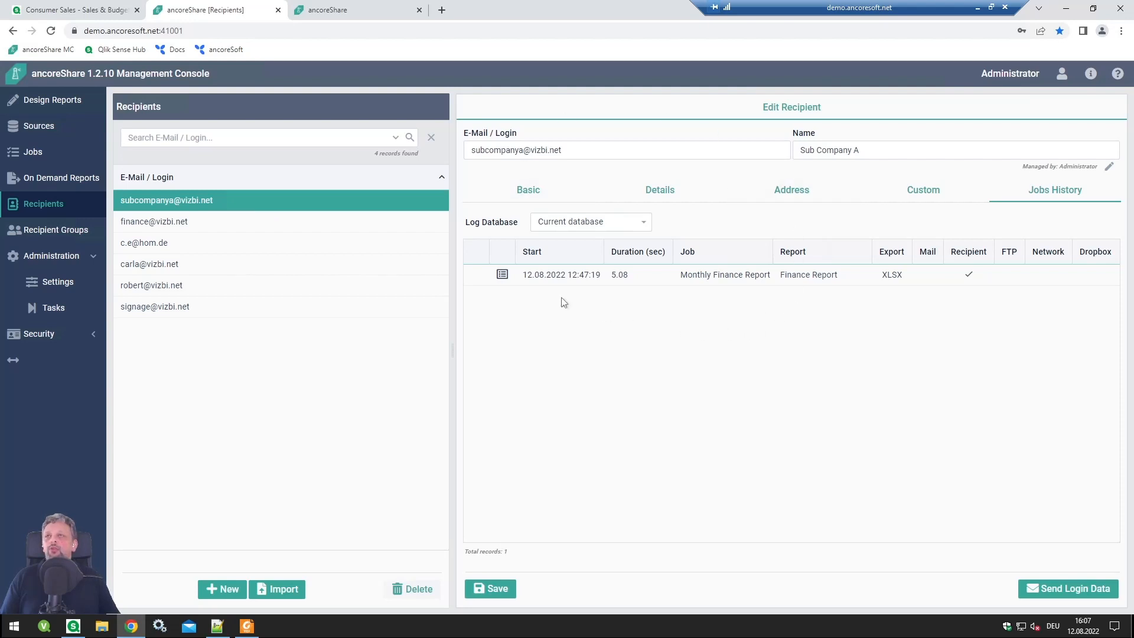
click(539, 194)
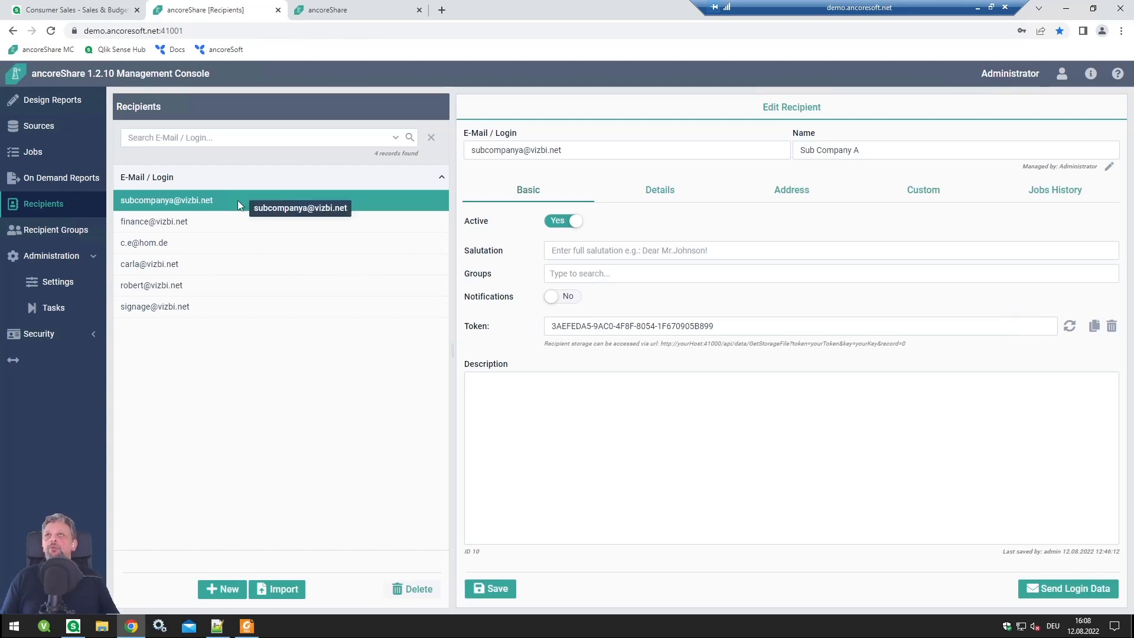
click(61, 105)
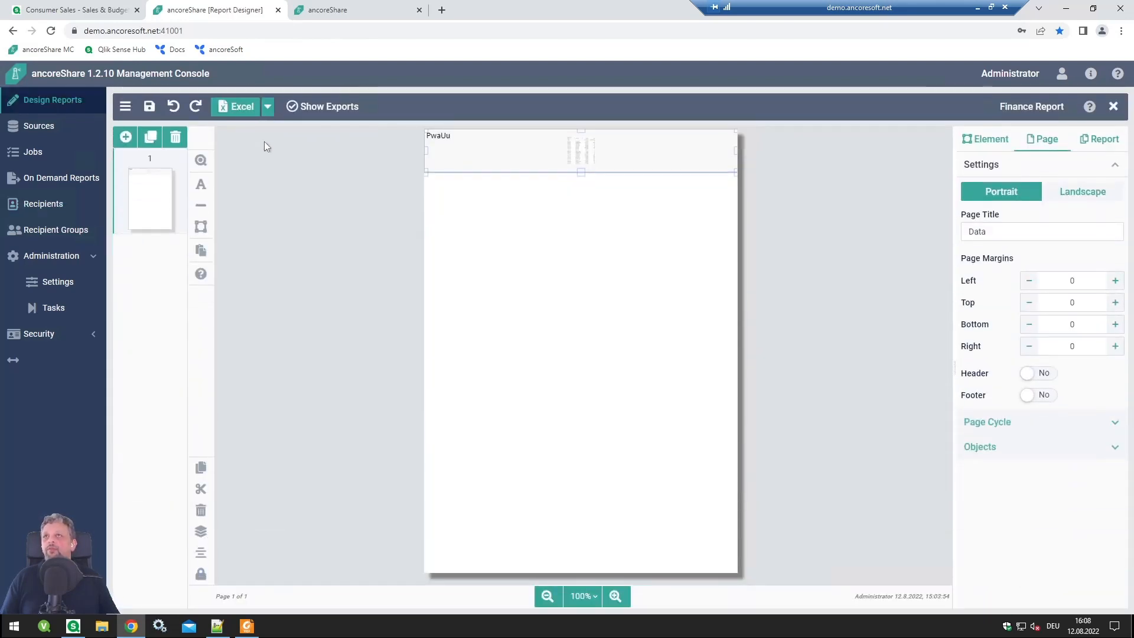
Step: Open the publishing options for the newest Excel export and add Sub Company A as its recipient
click(324, 107)
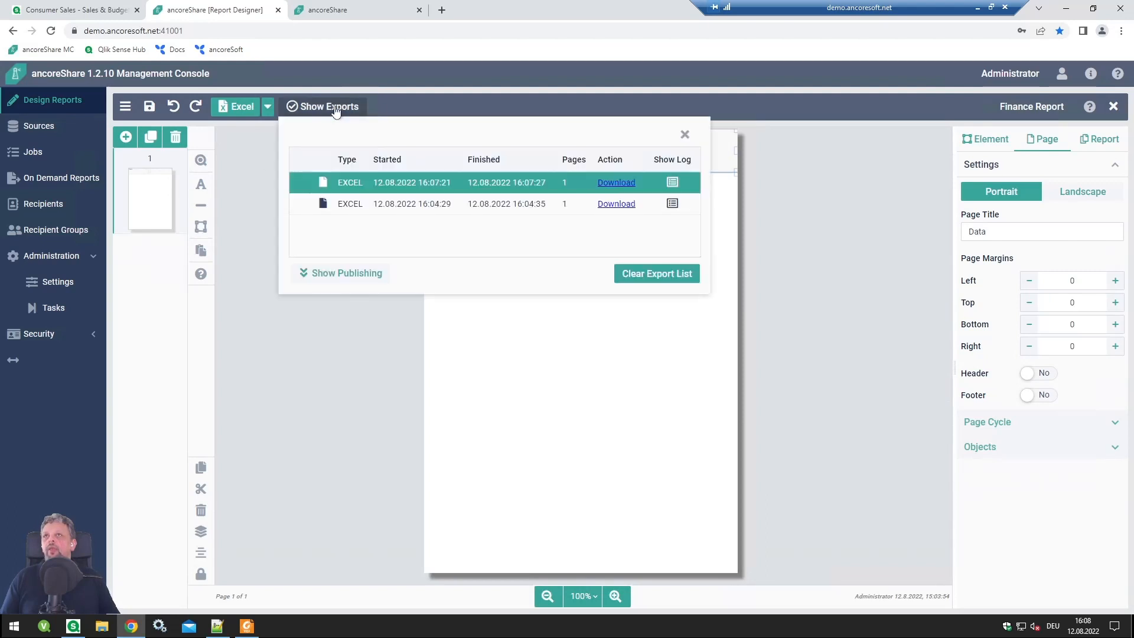
click(362, 282)
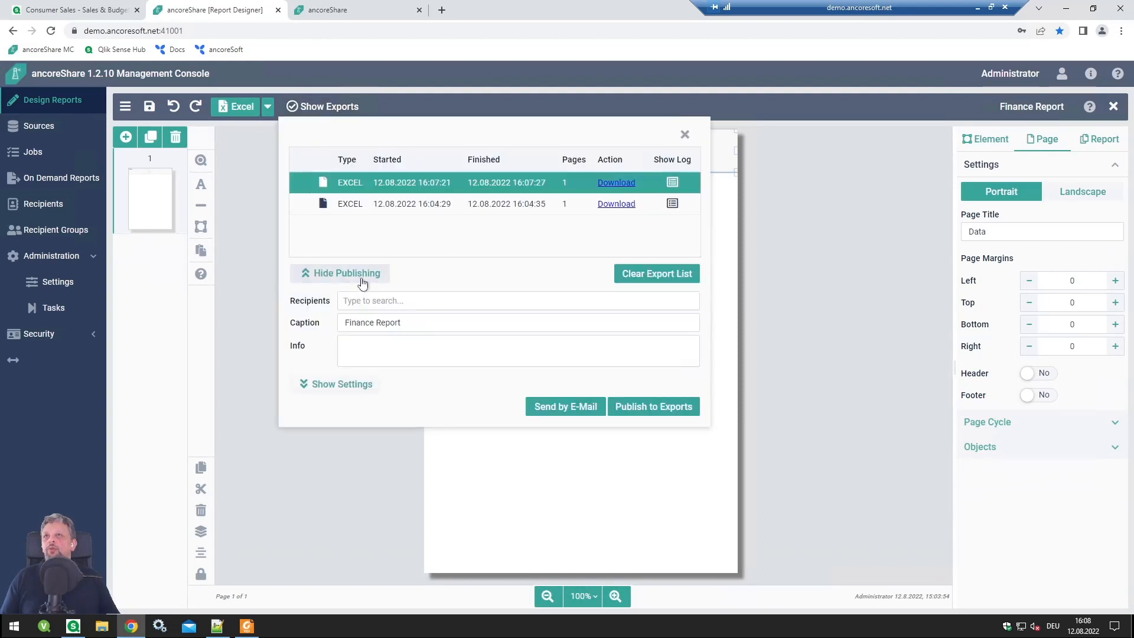
click(406, 301)
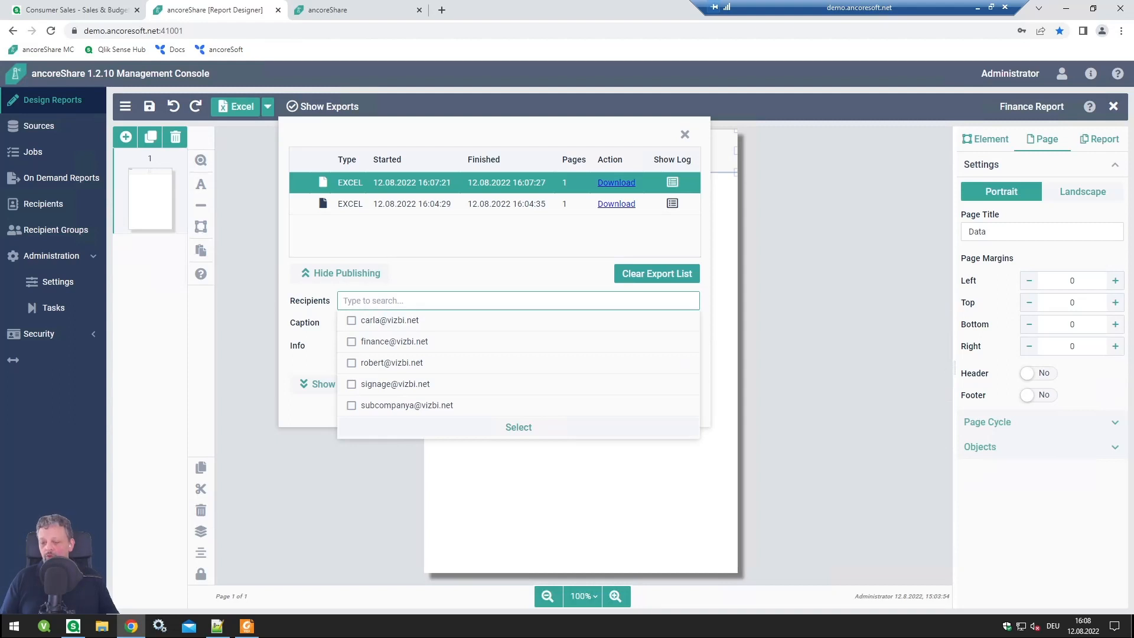
click(387, 406)
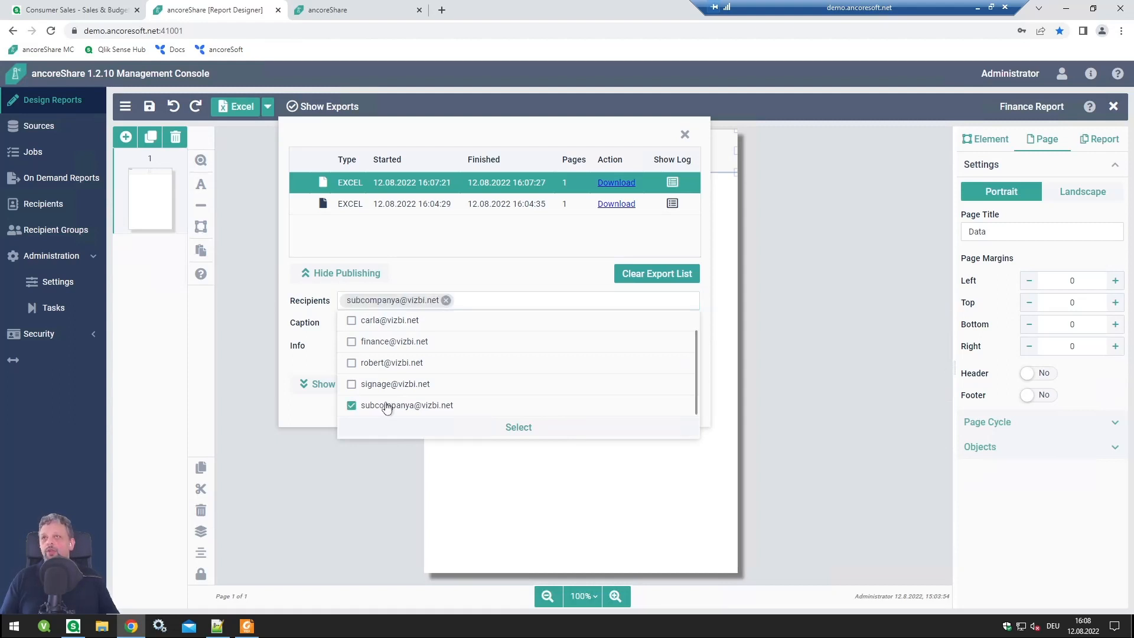
click(473, 288)
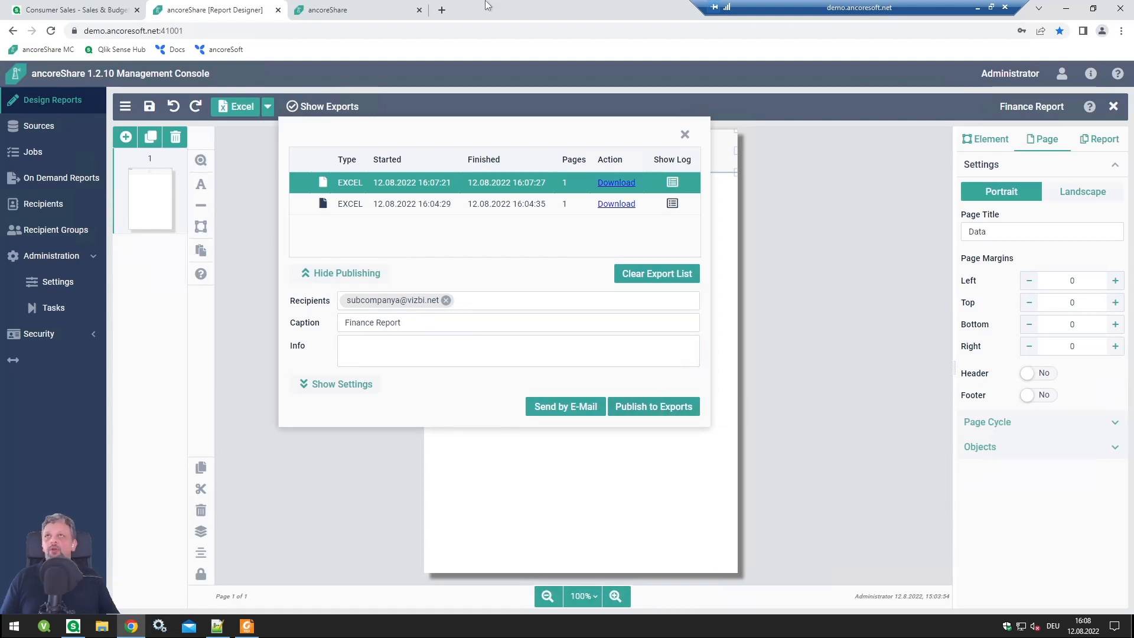
Step: Publish the Finance Report export to Sub Company A and select it in that recipient's My Exports
click(360, 10)
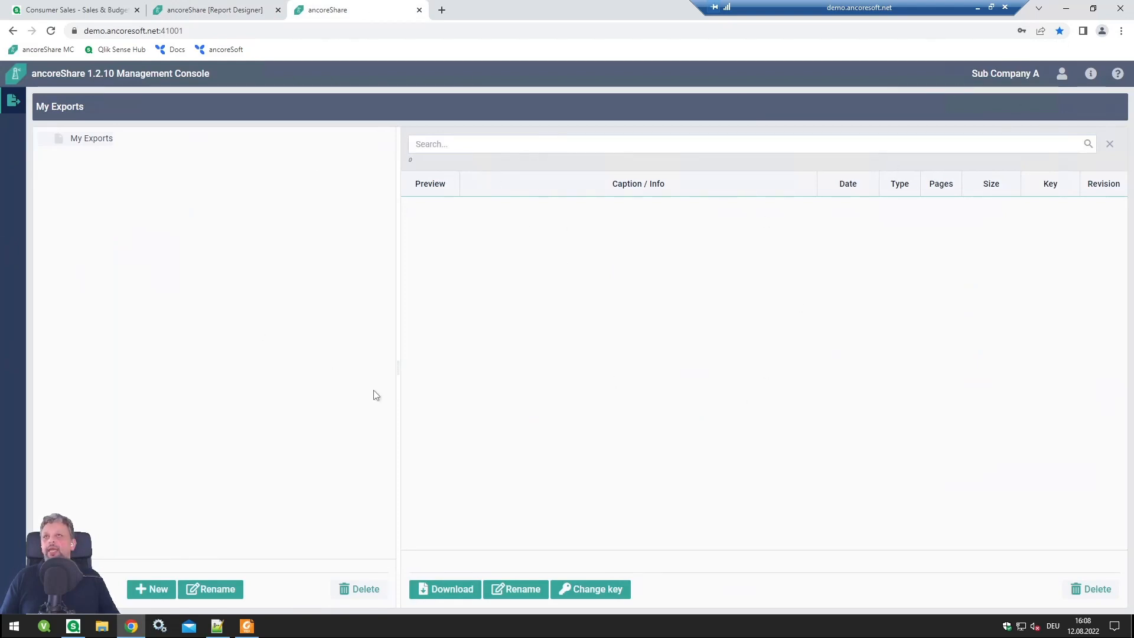
click(213, 7)
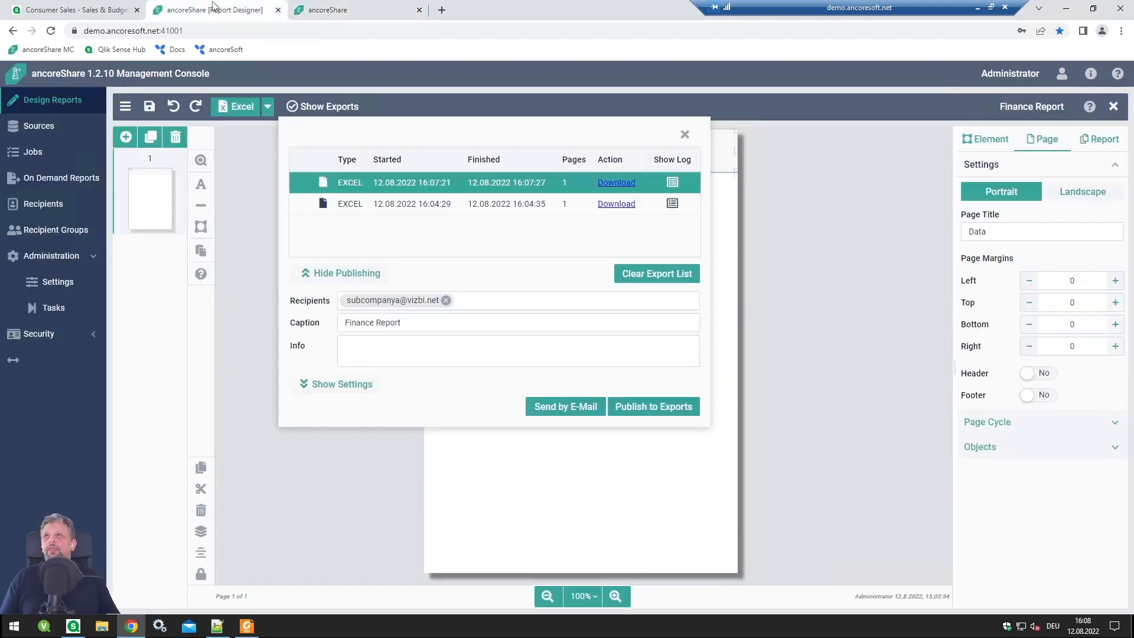
click(665, 412)
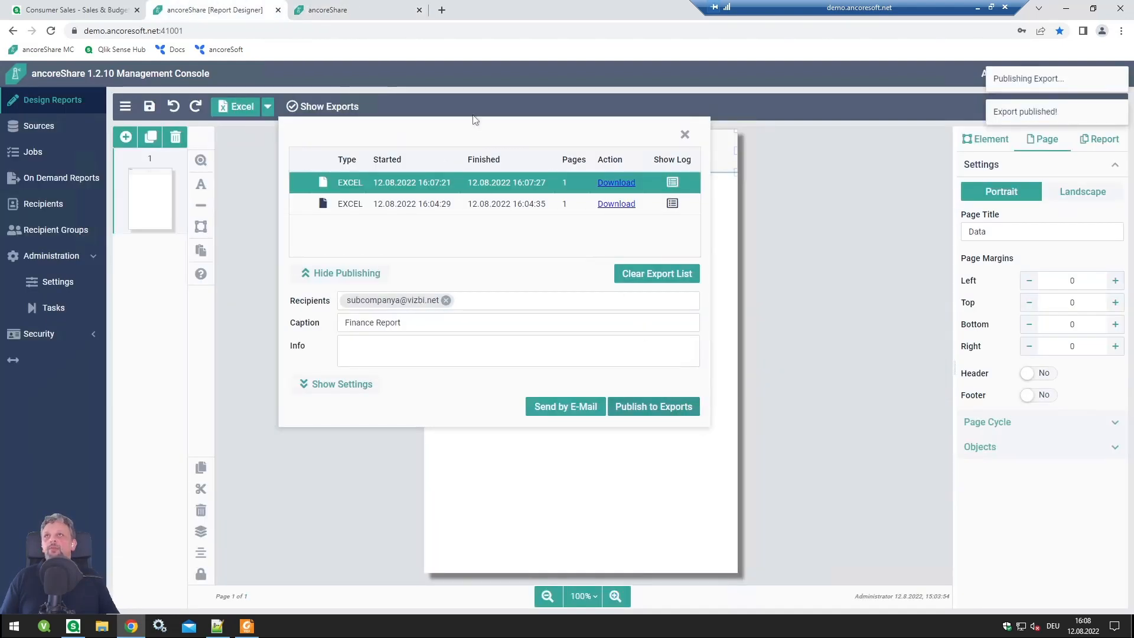
click(340, 15)
click(497, 228)
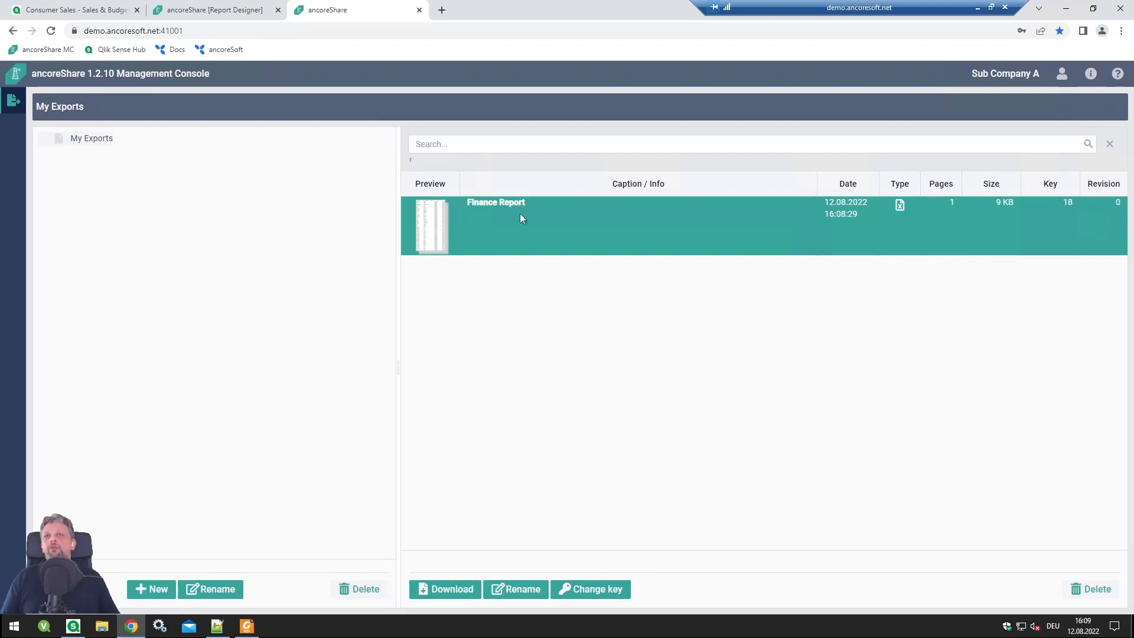
Step: Examine Sub Company A's access token and the URL pattern for reaching the recipient storage
click(66, 7)
click(212, 10)
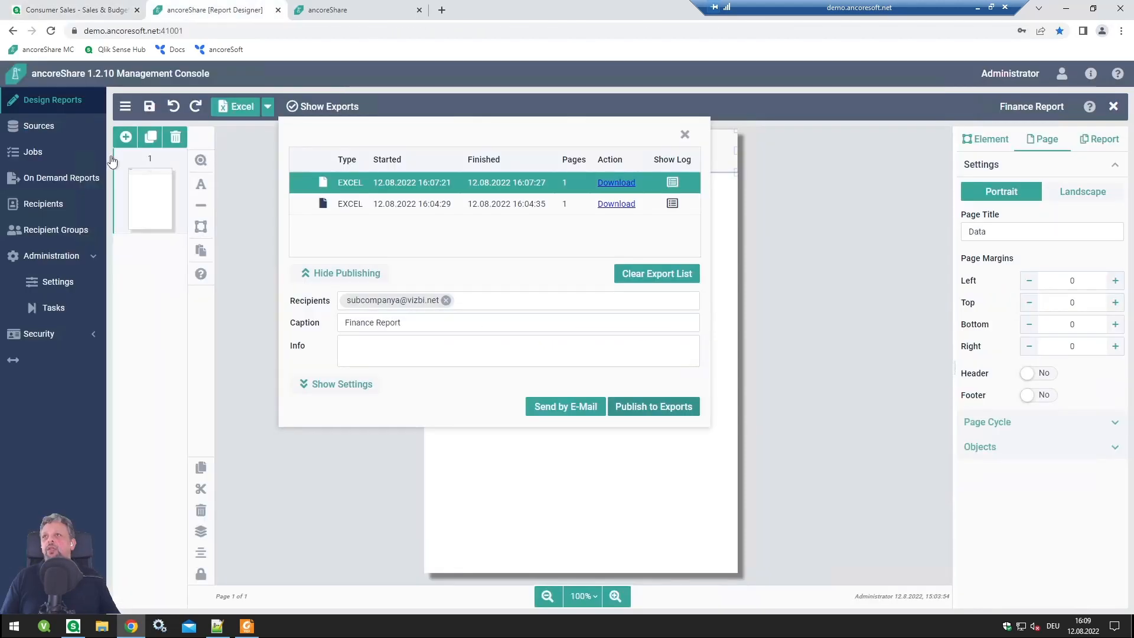
click(41, 206)
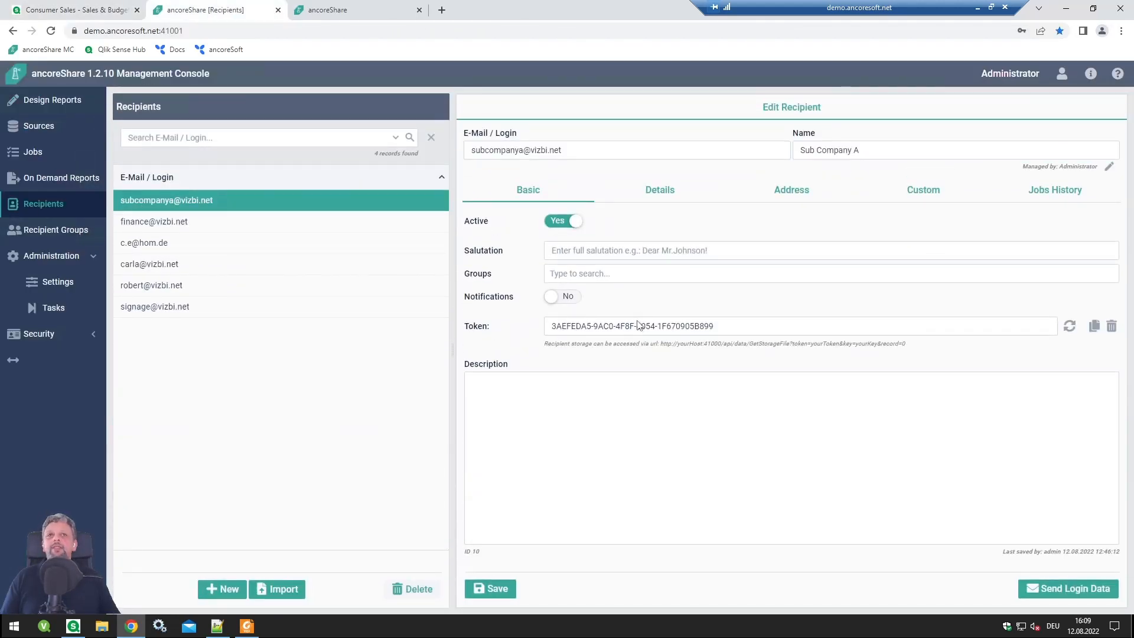
drag(715, 326, 571, 326)
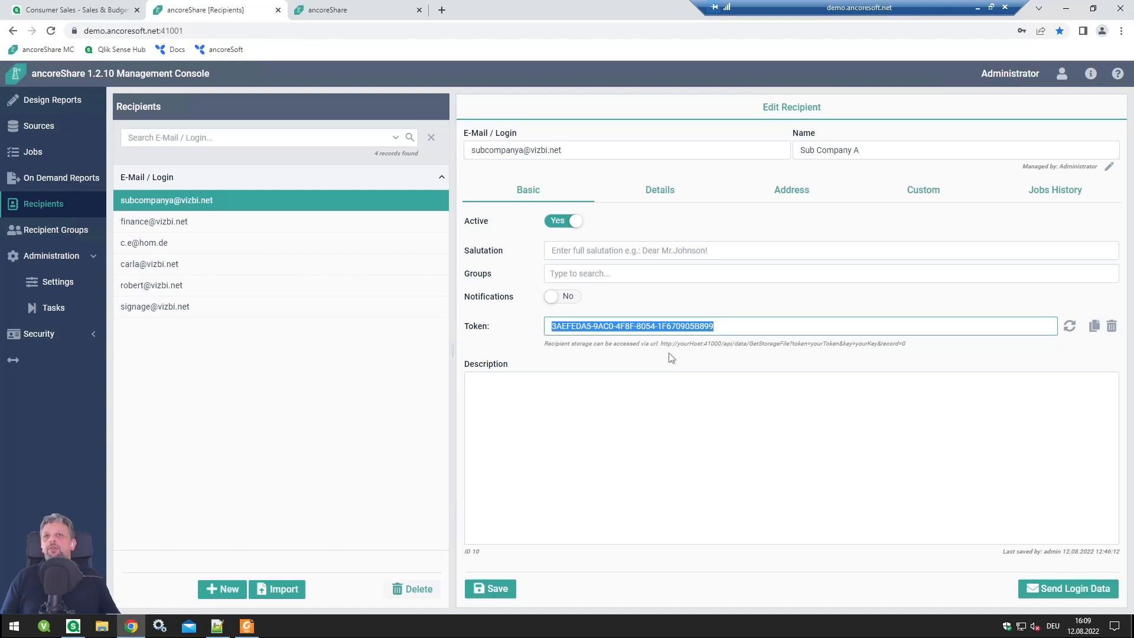
drag(649, 345, 906, 344)
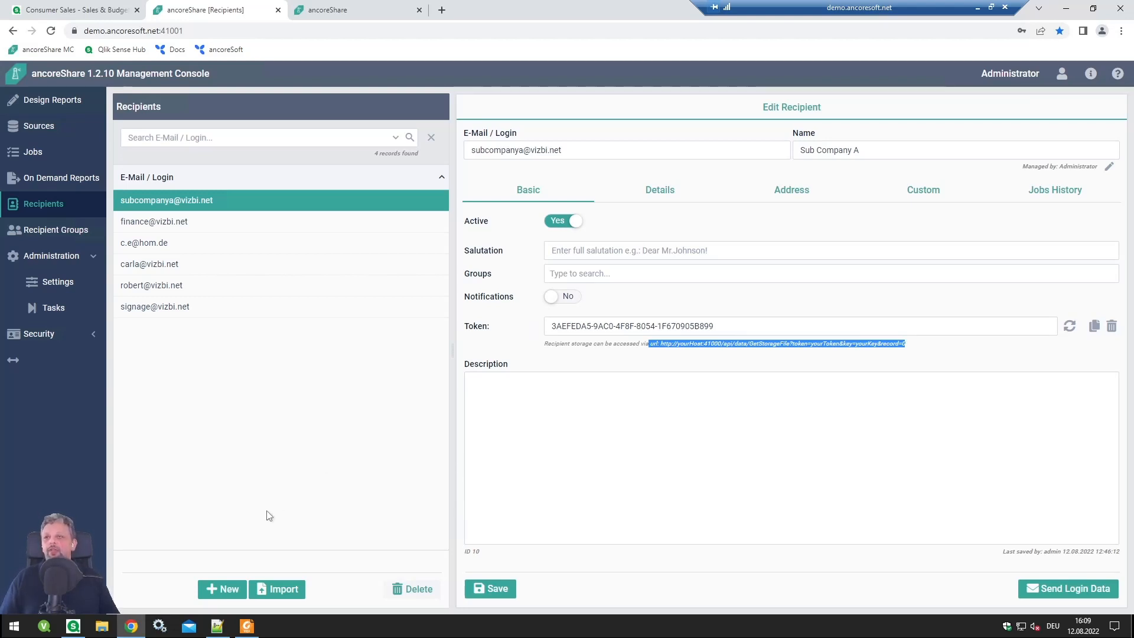
Step: Switch to Notepad++ and examine the storage URL's host, GetStorageFile call, token and key parts
click(217, 626)
key(End)
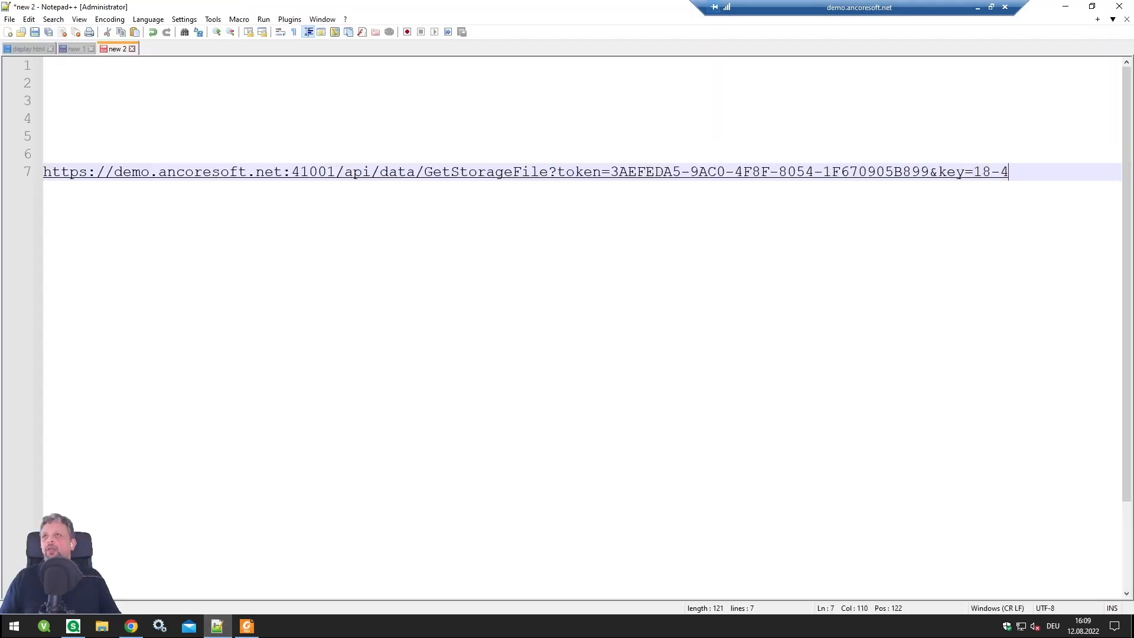
drag(338, 173, 60, 173)
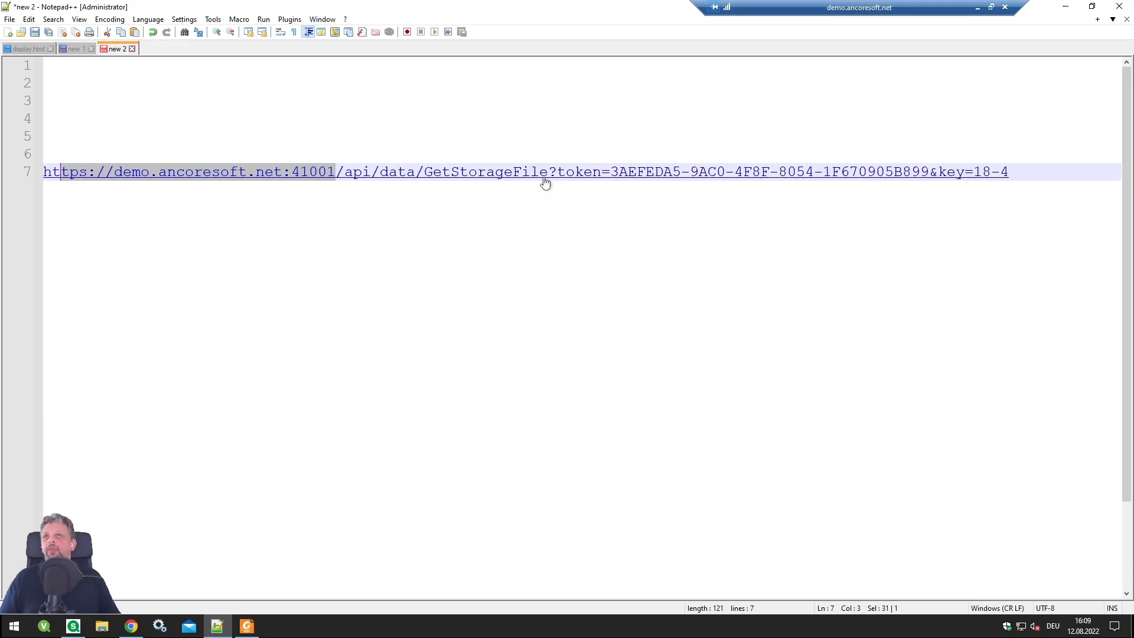
drag(548, 177, 423, 179)
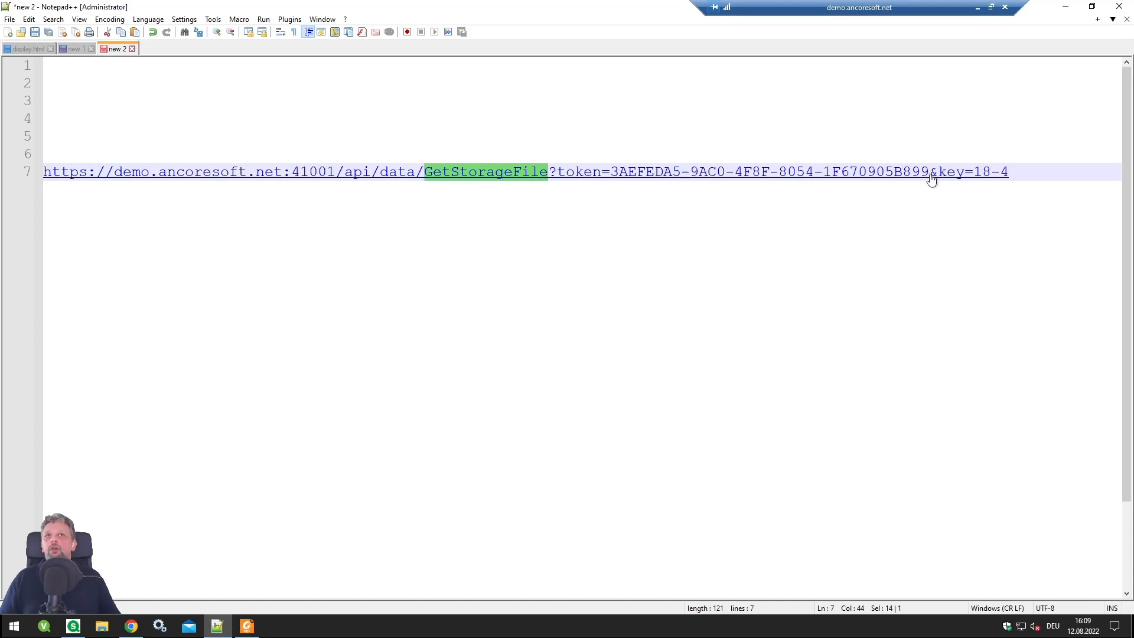
drag(929, 177, 615, 179)
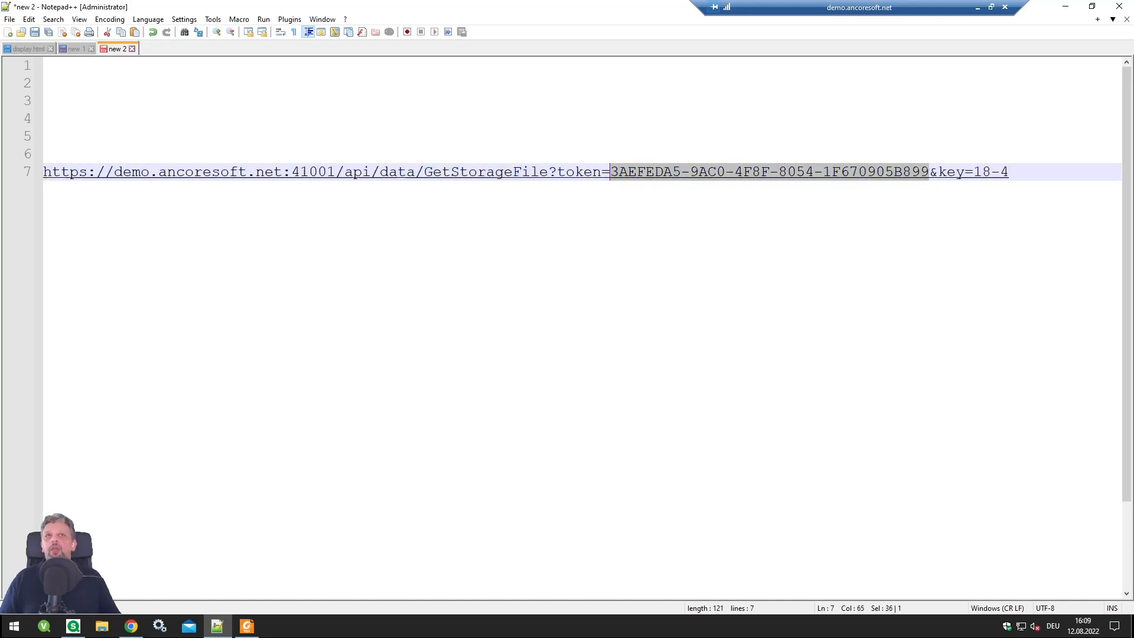
drag(1009, 175, 947, 174)
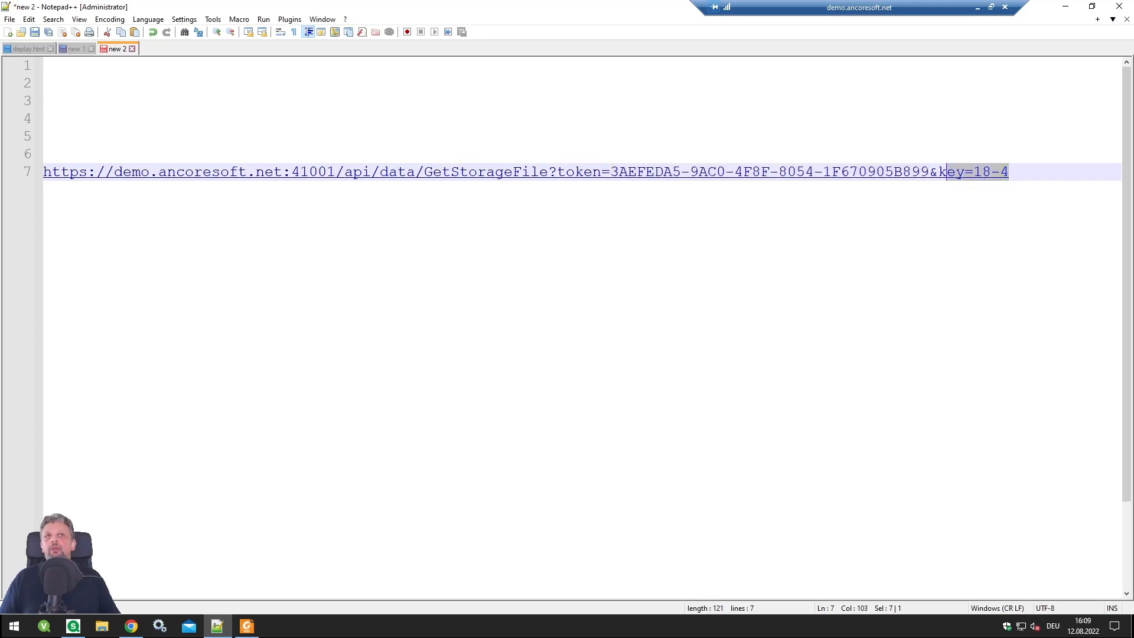
Step: Change the key at the end of the storage URL to 18 and open the link in Chrome
click(933, 234)
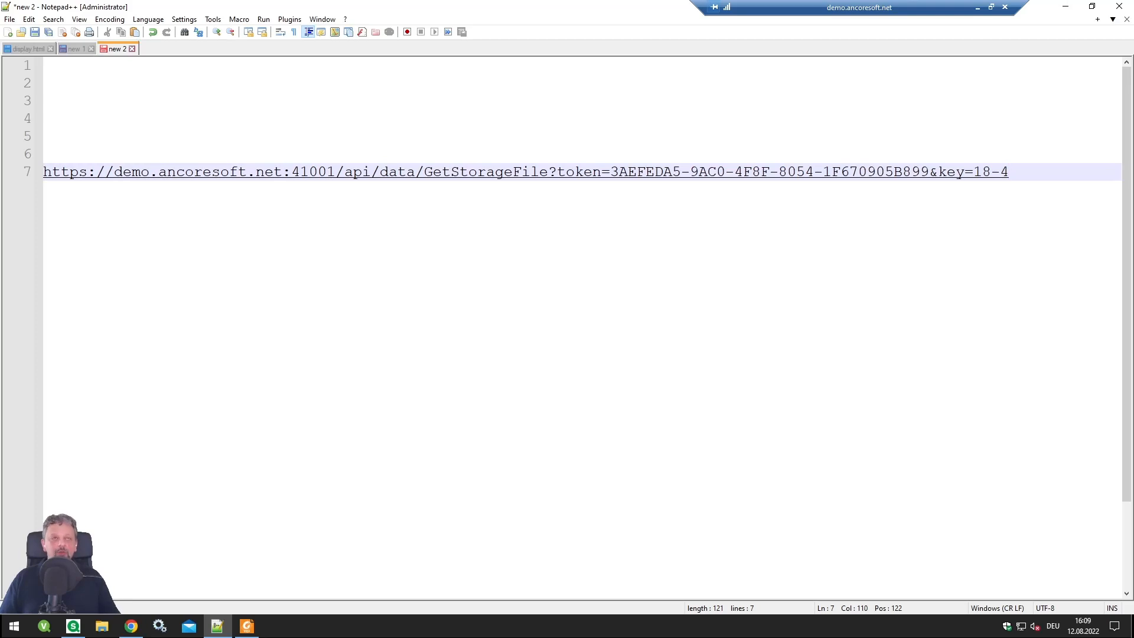
key(BackSpace)
key(BackSpace)
key(BackSpace)
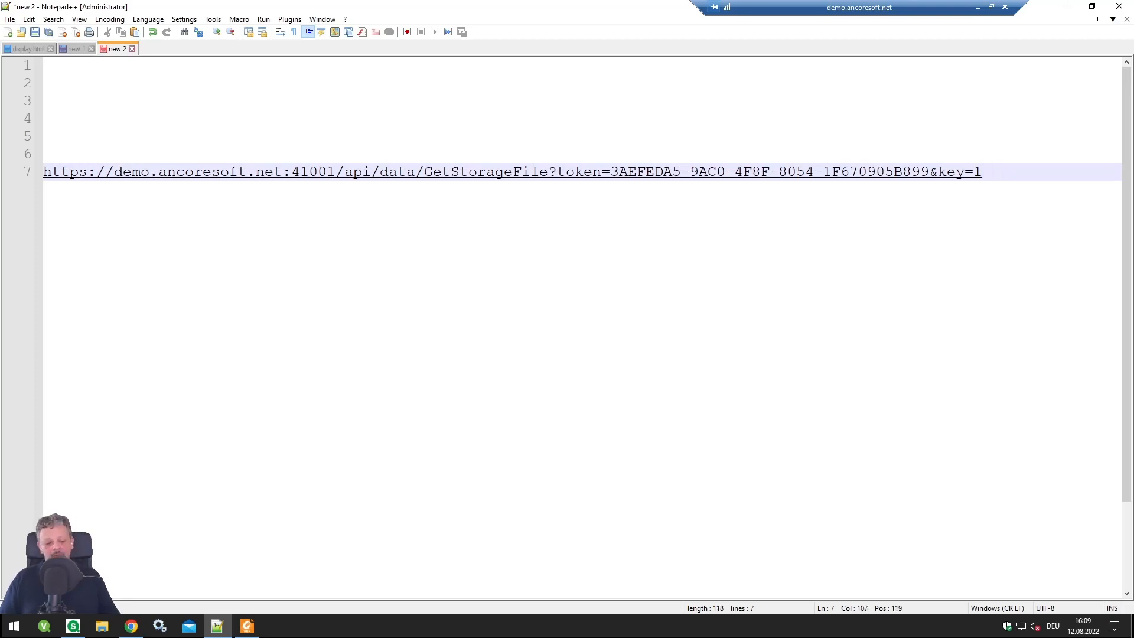
text(8)
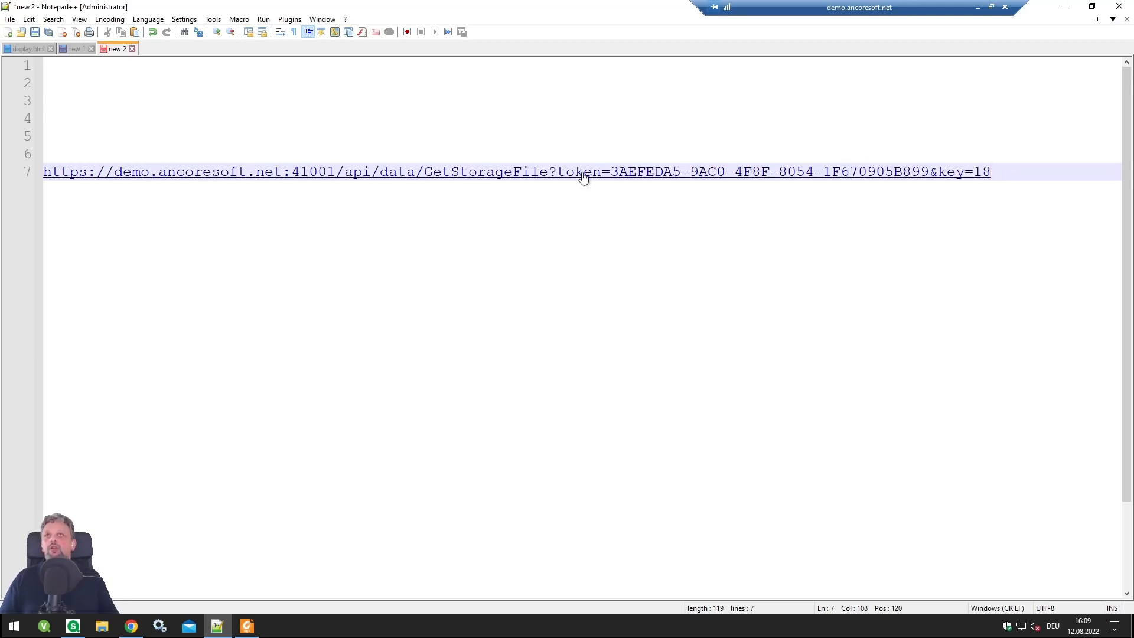
key(alt+Tab)
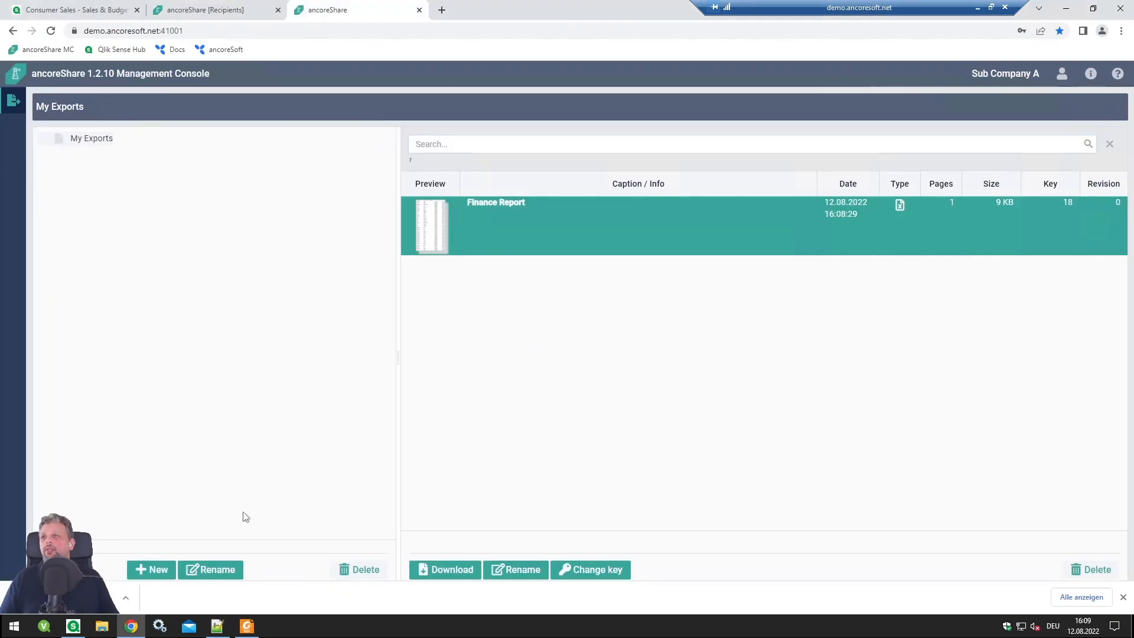
Step: Open the downloaded Finance Report in Excel, look through its product rows and close the workbook
click(65, 597)
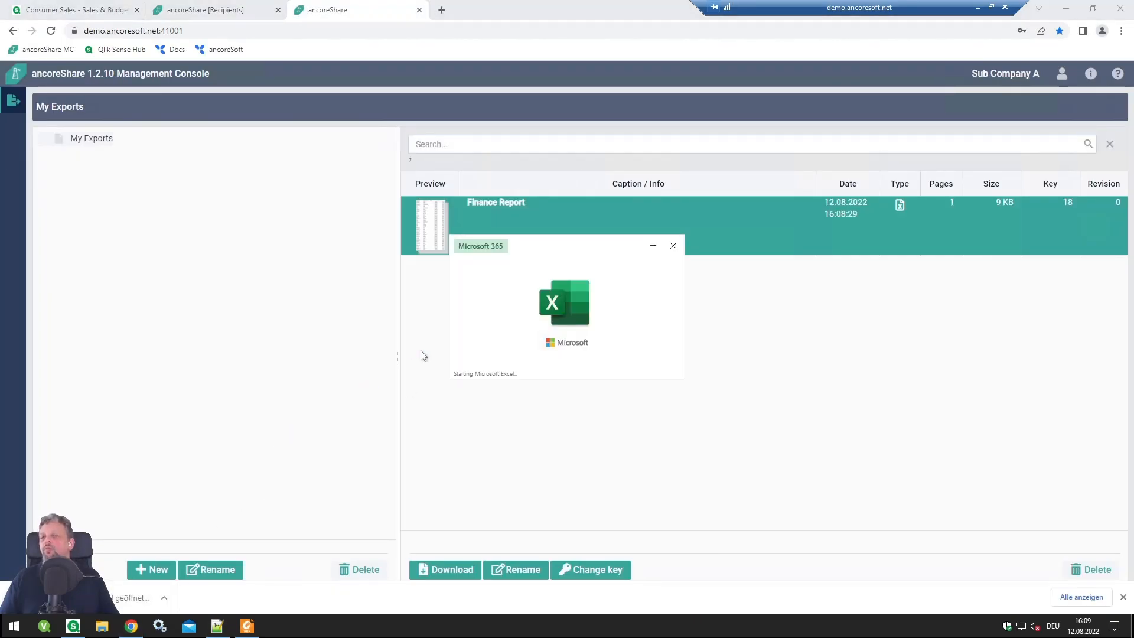
scroll(466, 326, down, 7)
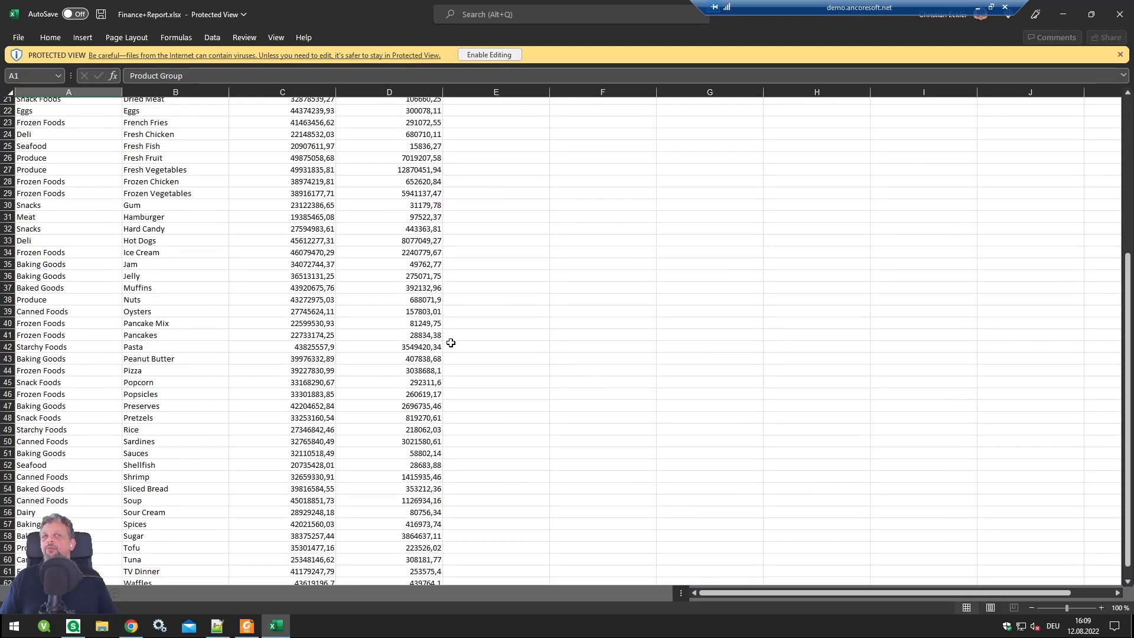
scroll(493, 337, up, 7)
click(1110, 24)
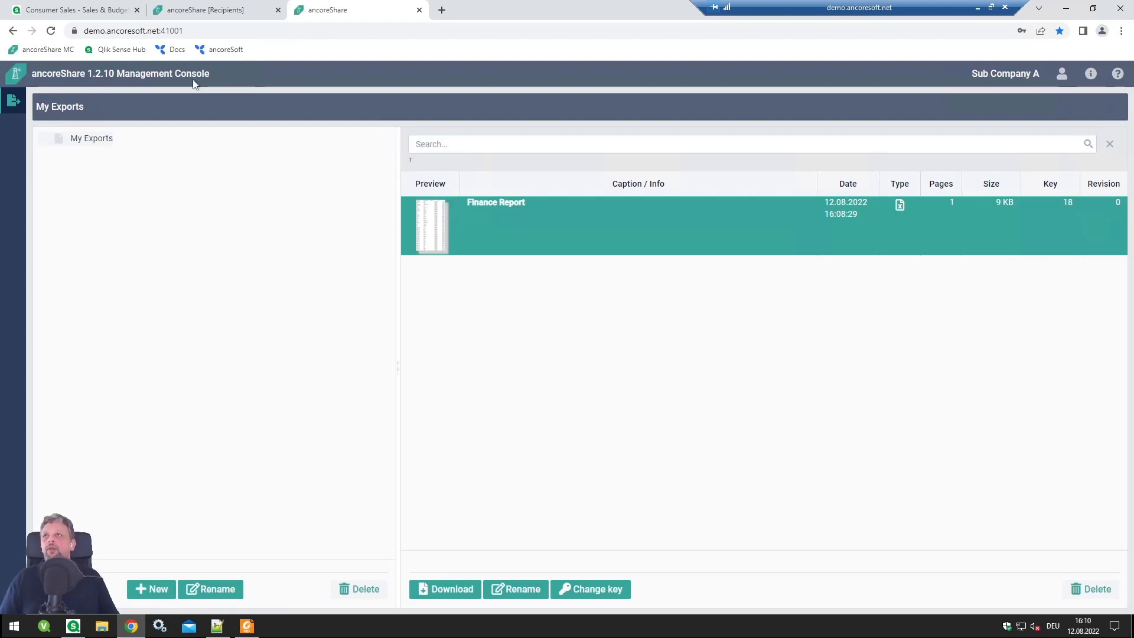
Step: In the administrator console, review the Monthly Finance Report job's recipients and storage settings, and run the job manually with unadjusted settings
click(206, 10)
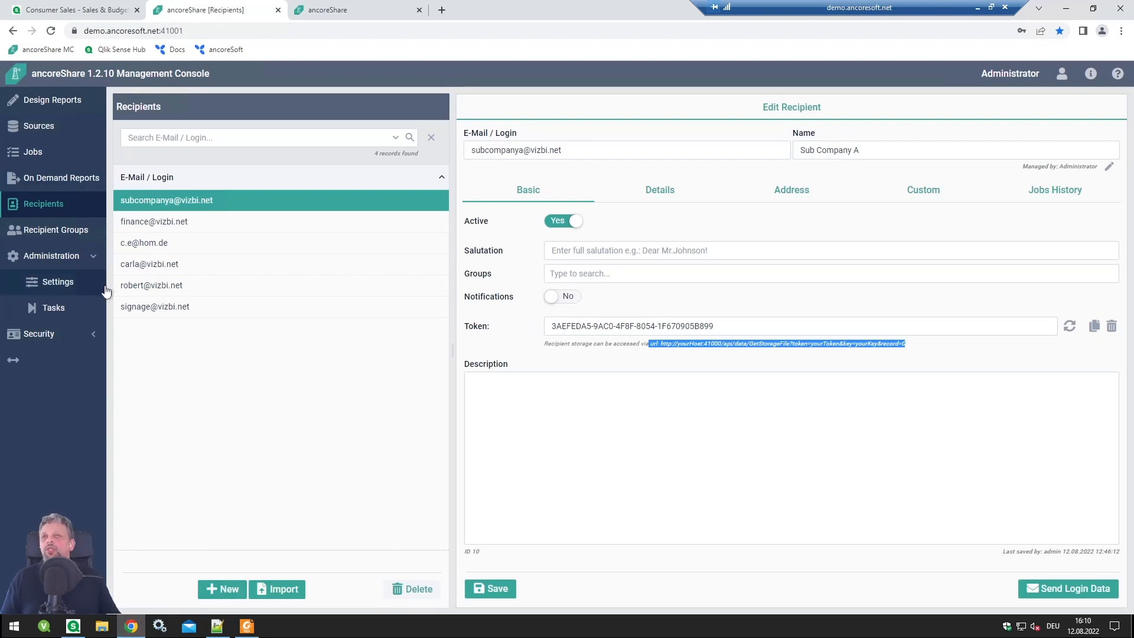
click(22, 154)
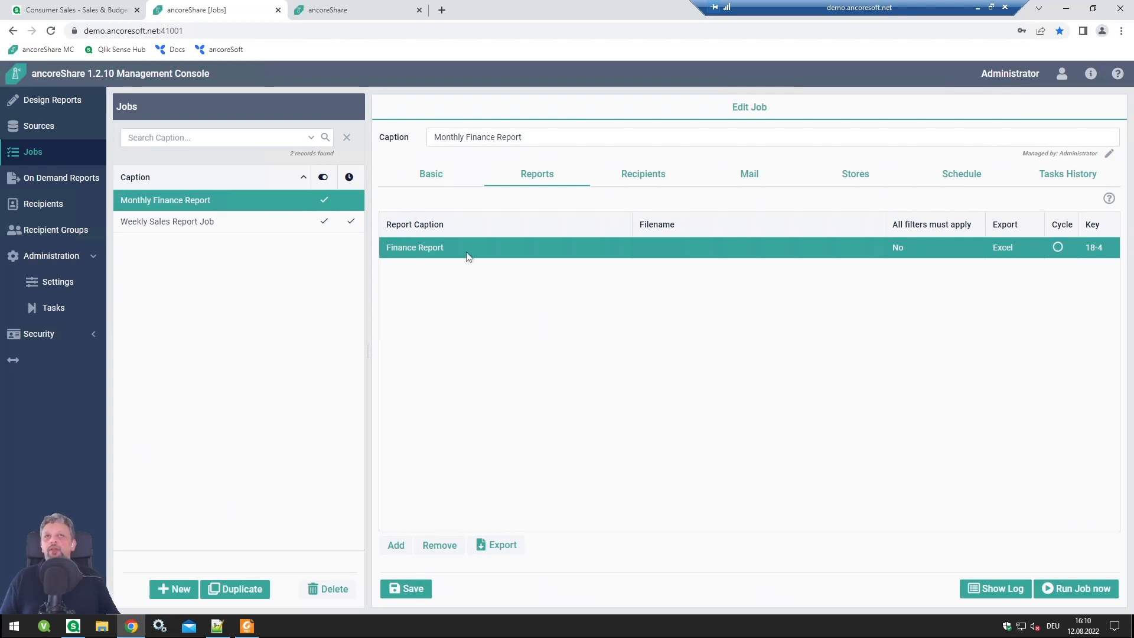
click(679, 182)
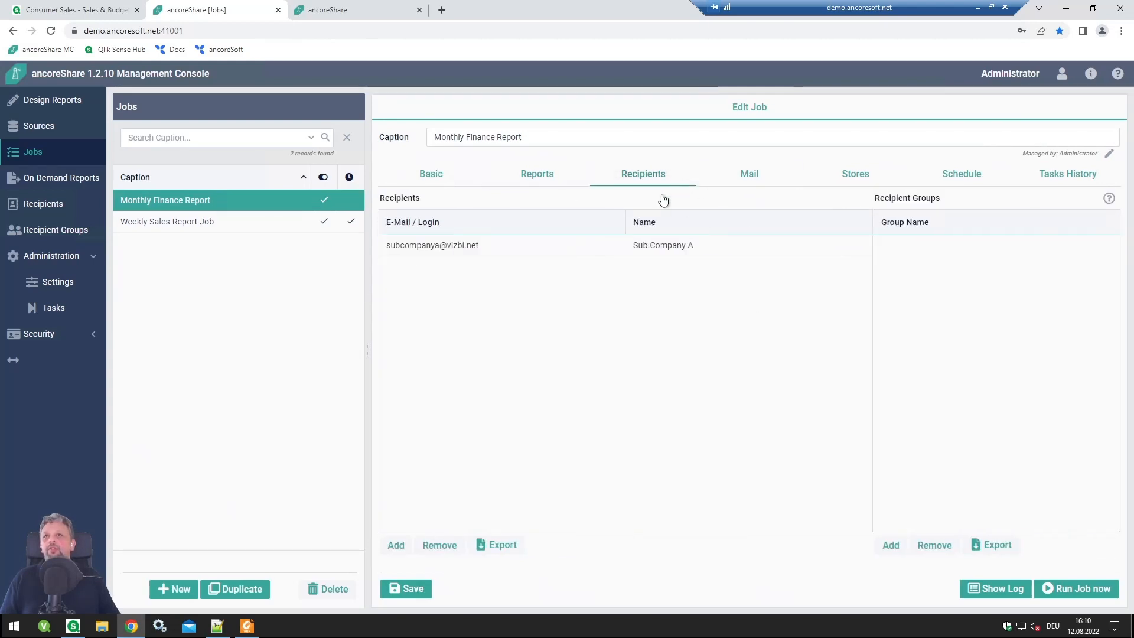
click(448, 253)
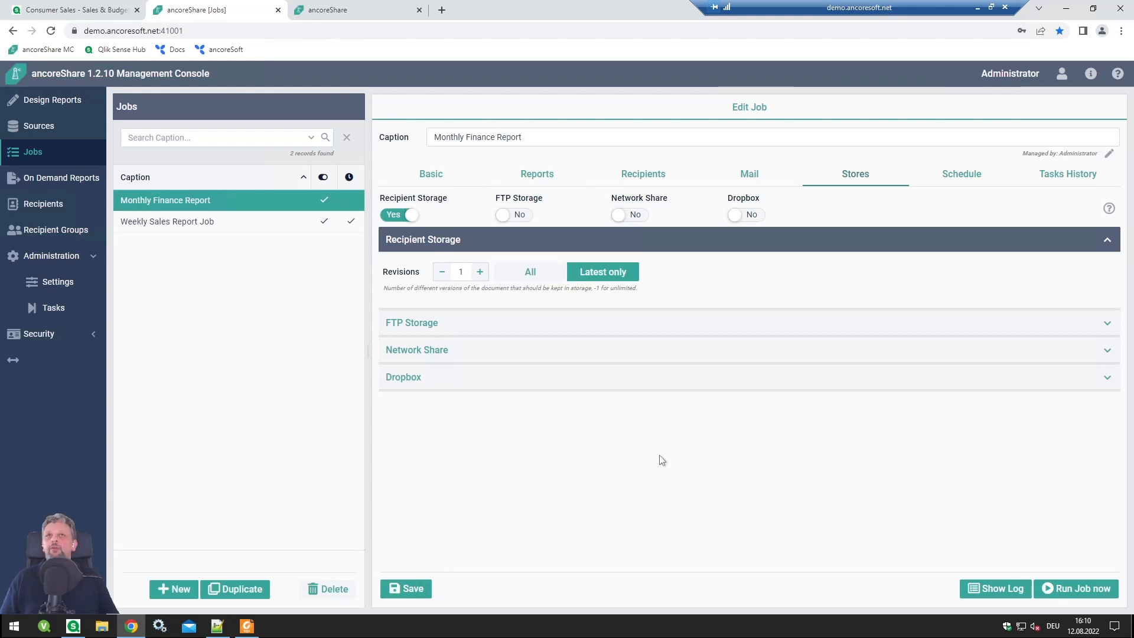
click(1086, 590)
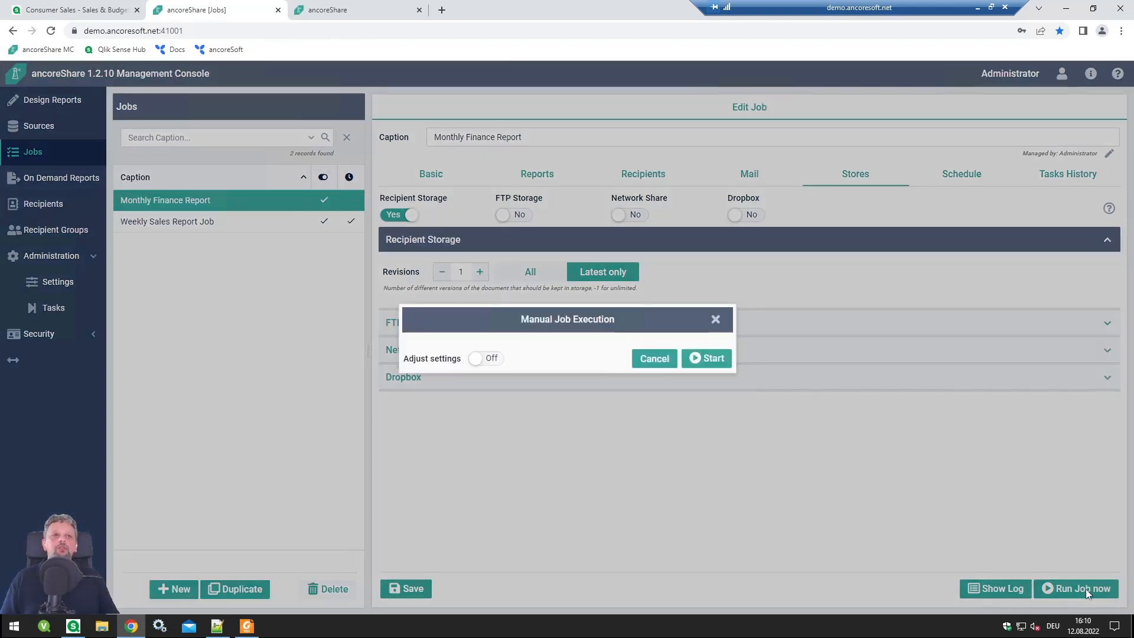
click(690, 363)
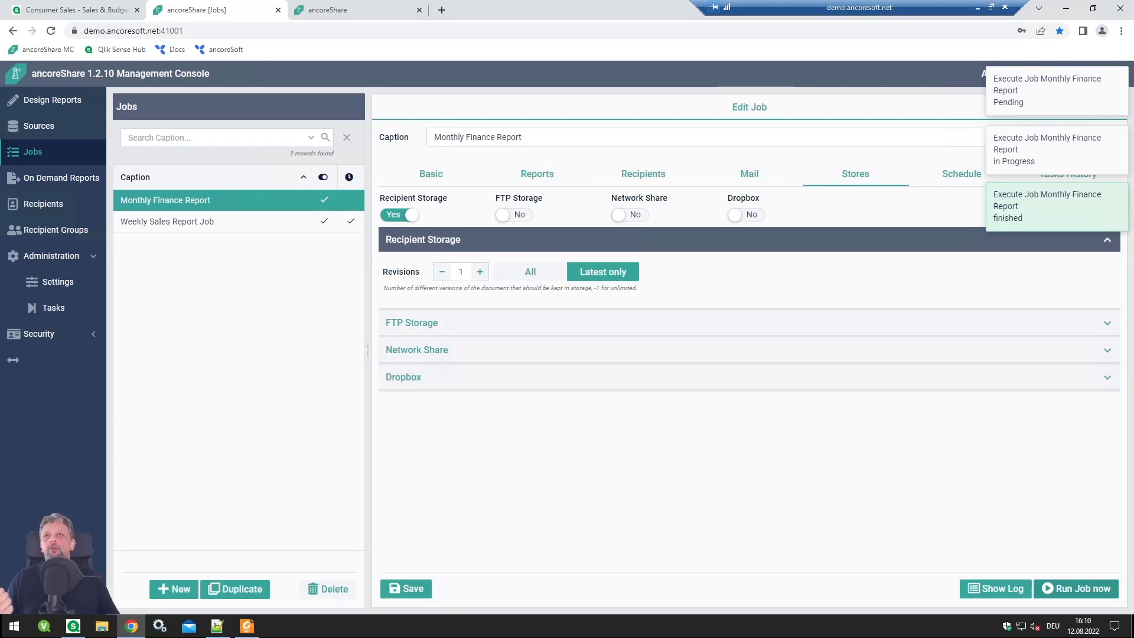
Step: Check the Finance Report's key in the job, change the storage URL's key in Notepad++ to 18-4 and open the link in Chrome
click(536, 173)
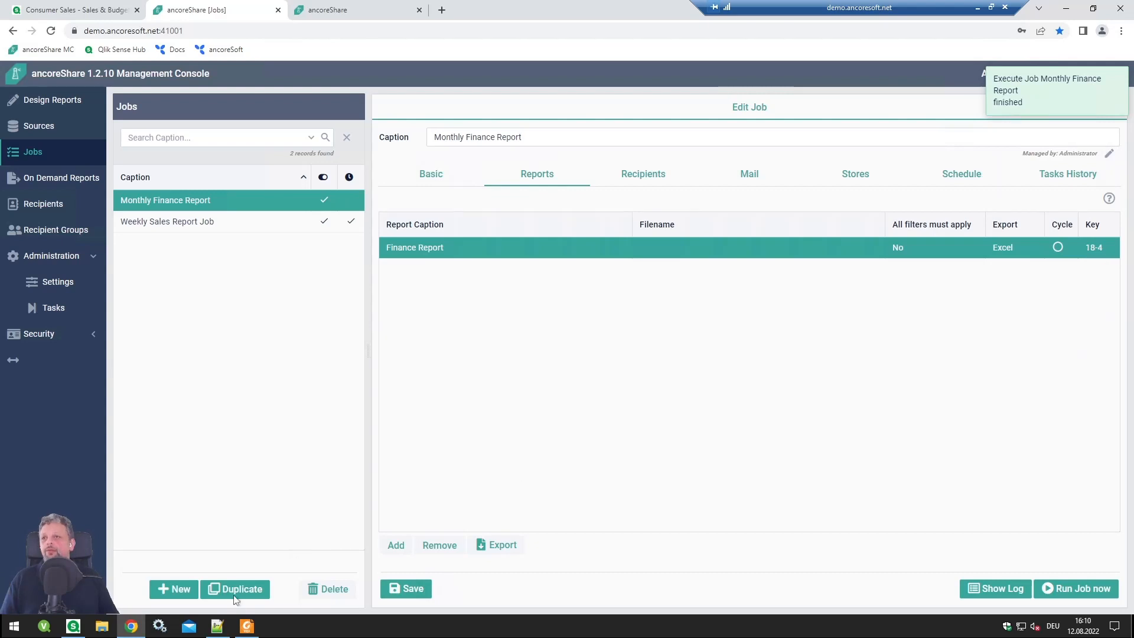
key(alt+Tab)
key(End)
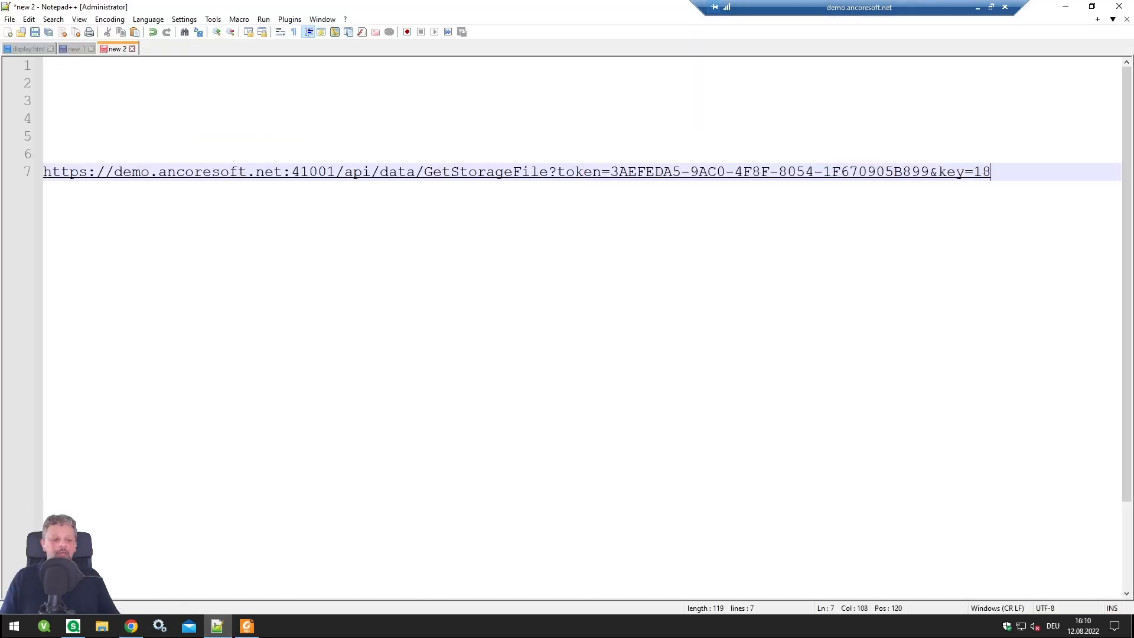
text(-4)
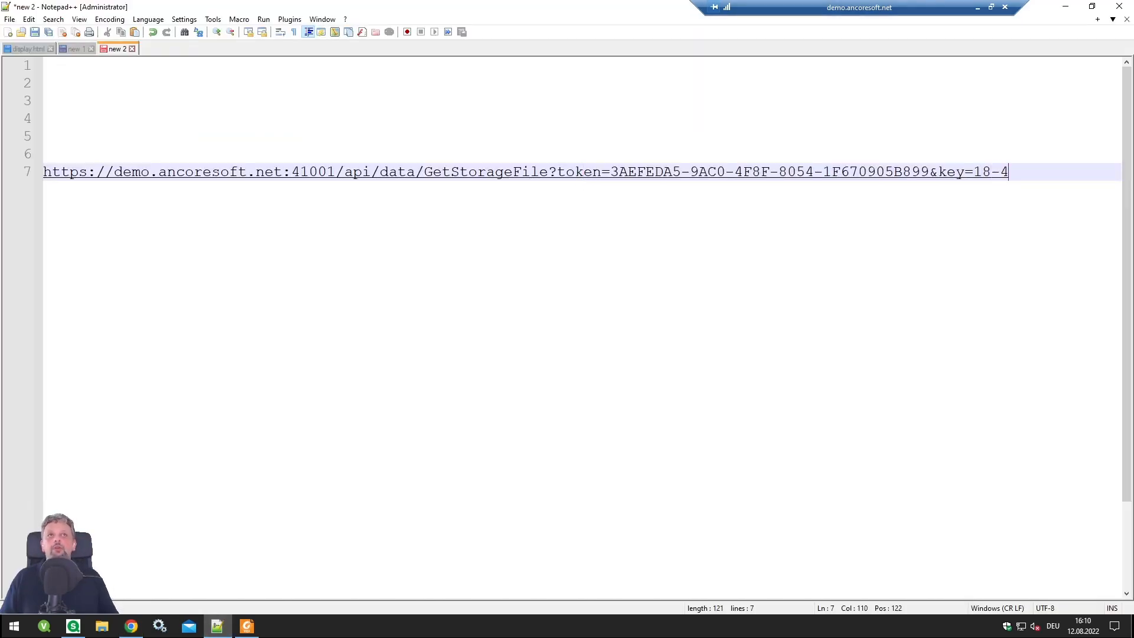
key(alt+Tab)
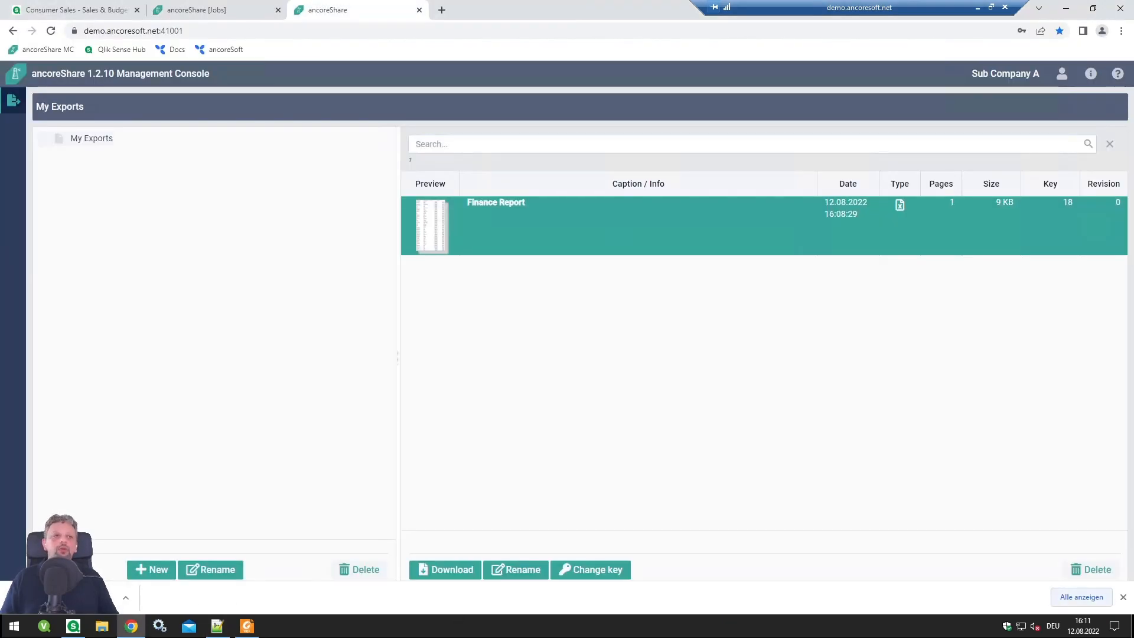
click(1123, 597)
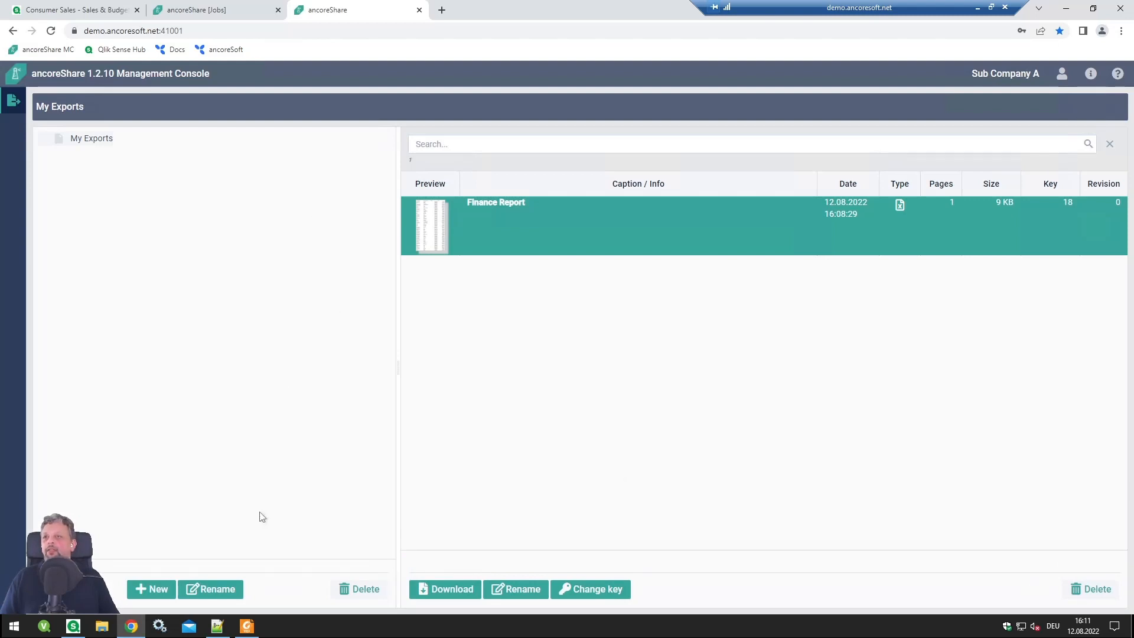
Step: Start Excel and create a blank workbook
click(14, 628)
text(excel)
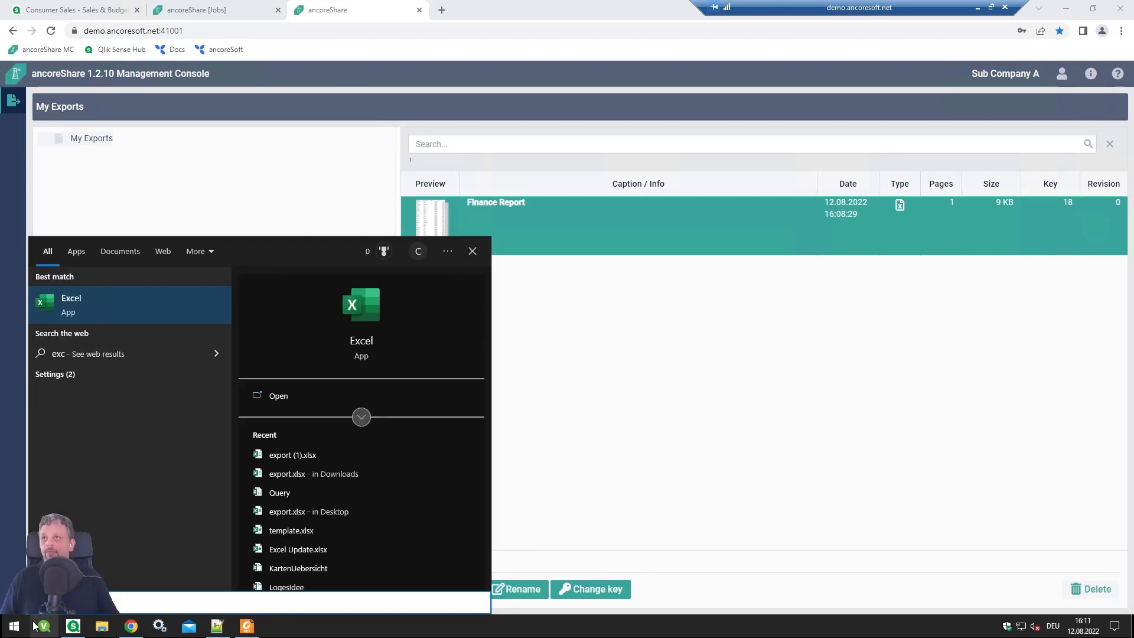
key(Return)
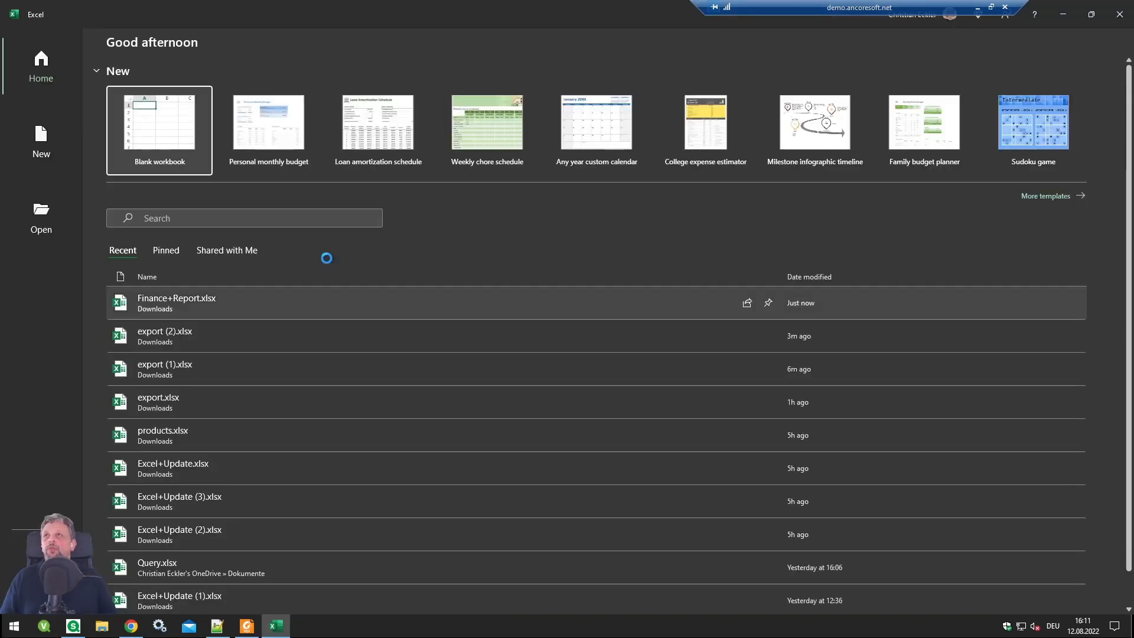
click(164, 129)
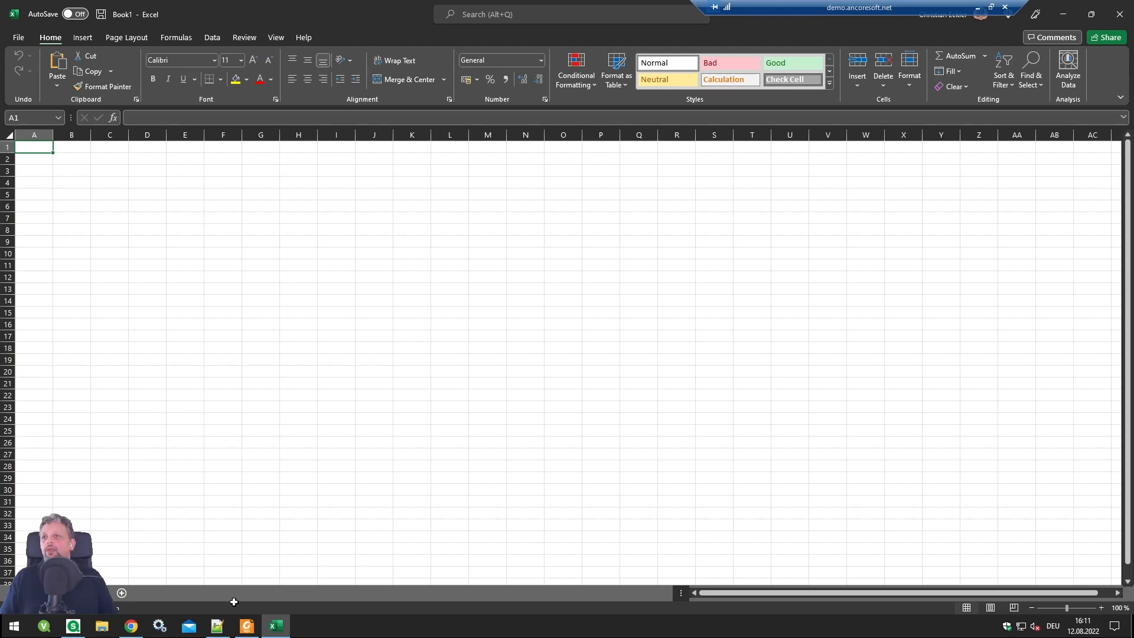
Step: Copy the full storage URL with its access token from Notepad++ and load it in Excel as a web data source
click(217, 625)
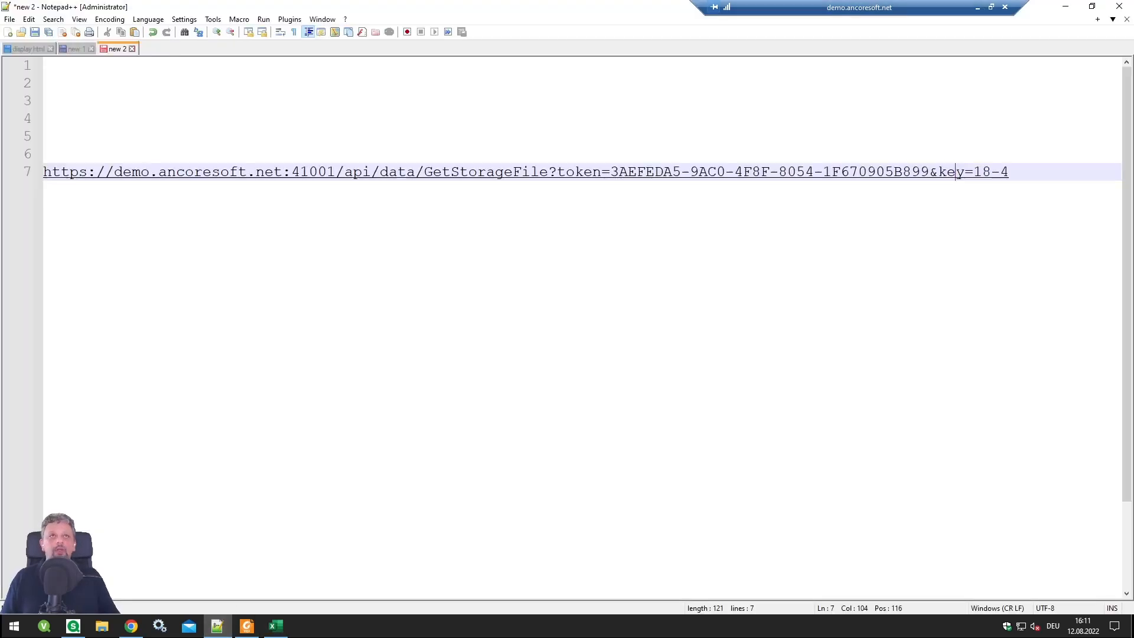
key(shift+Home)
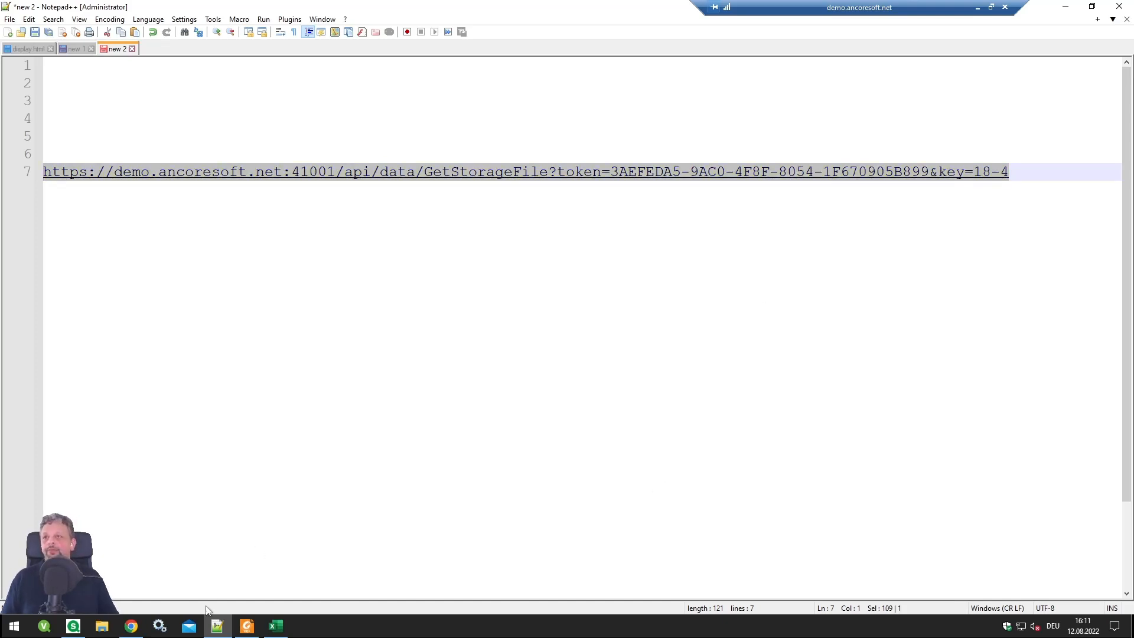
click(217, 624)
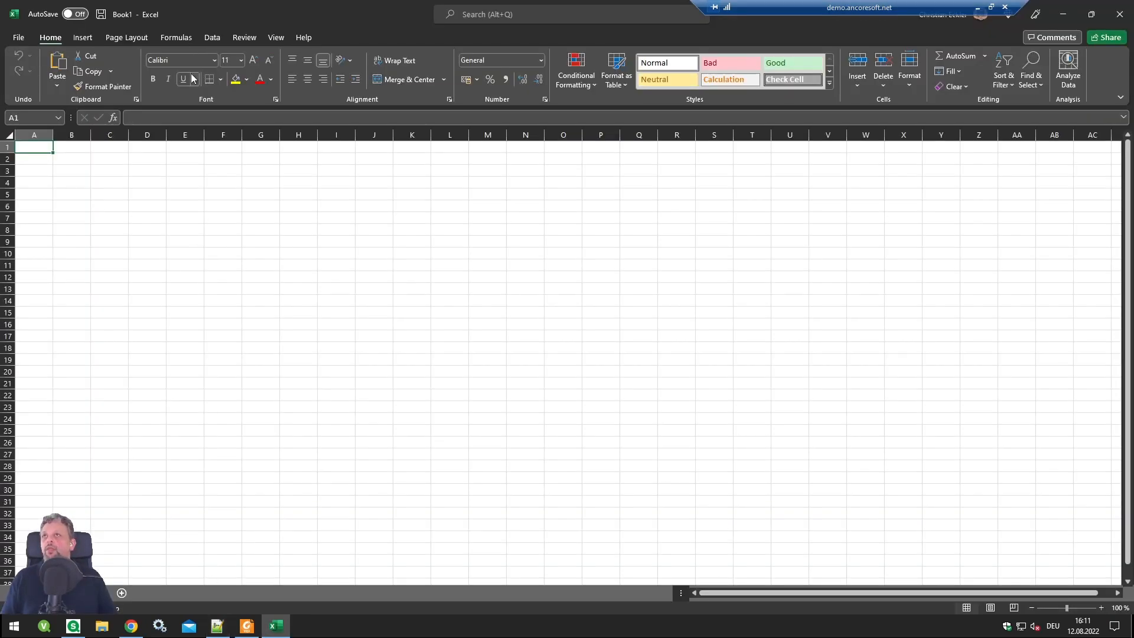
click(210, 38)
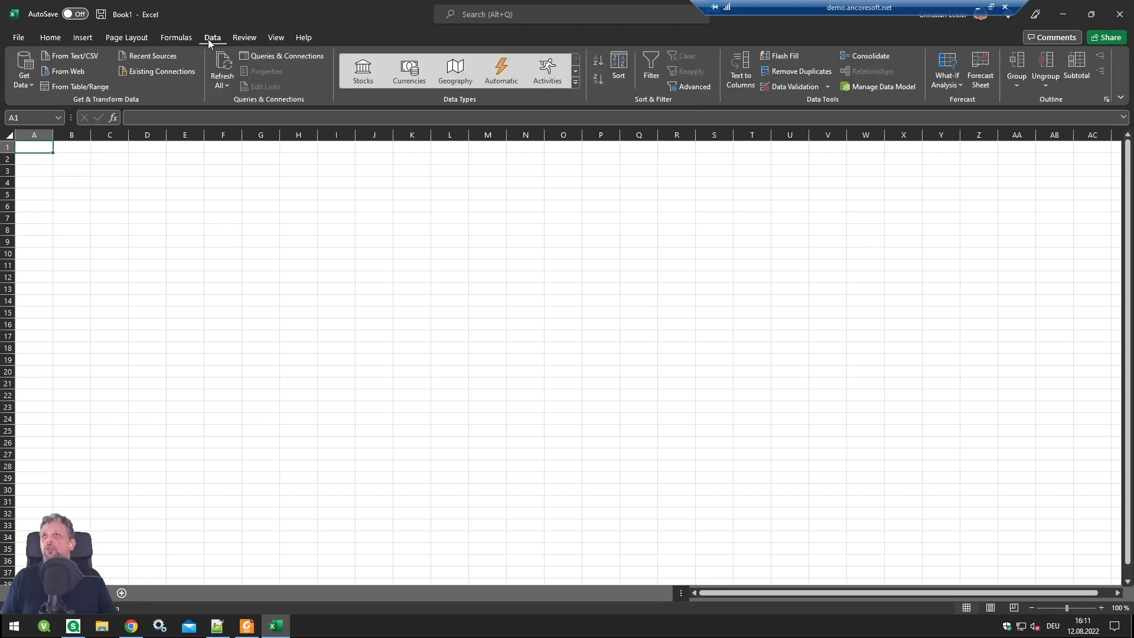
click(70, 71)
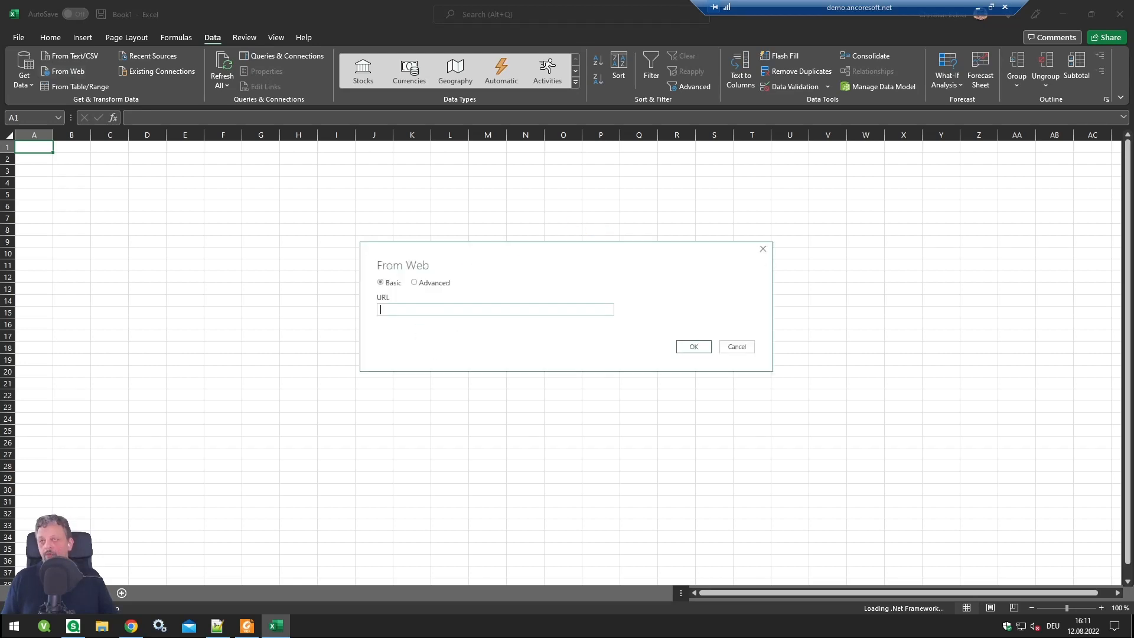
key(ctrl+v)
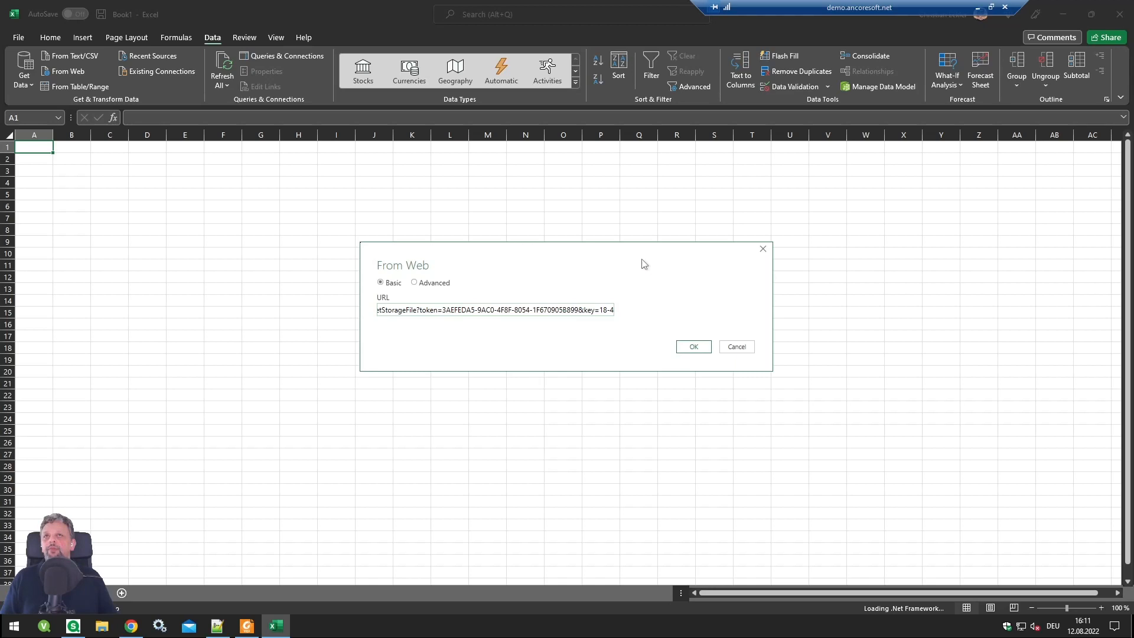
click(672, 317)
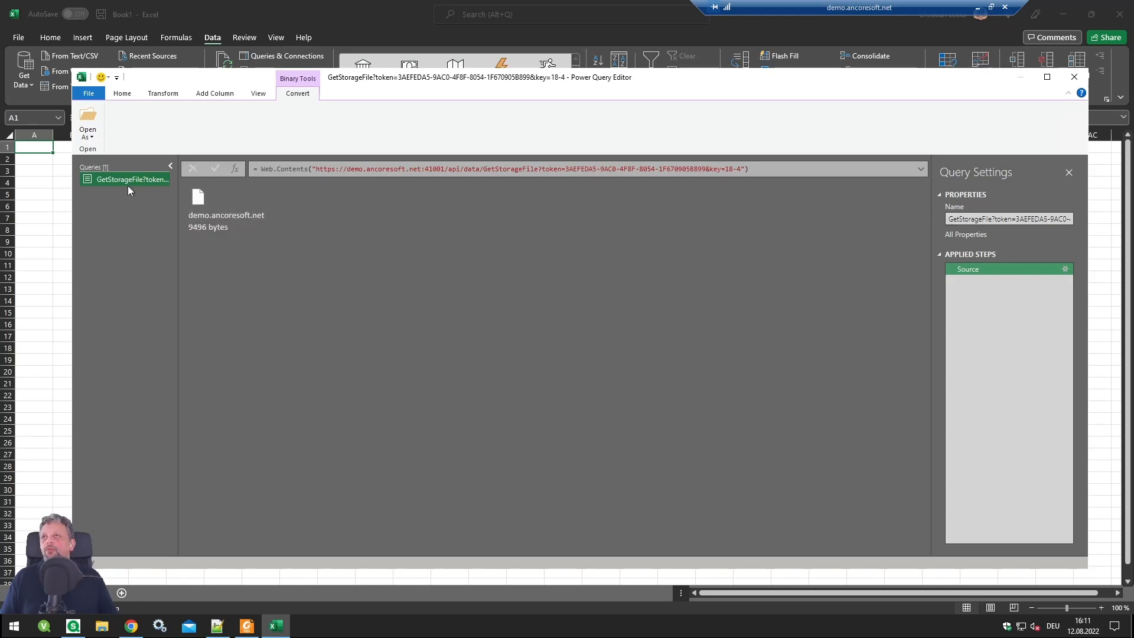
Step: Rename the query as Products and interpret its downloaded binary file as an Excel workbook
double_click(115, 176)
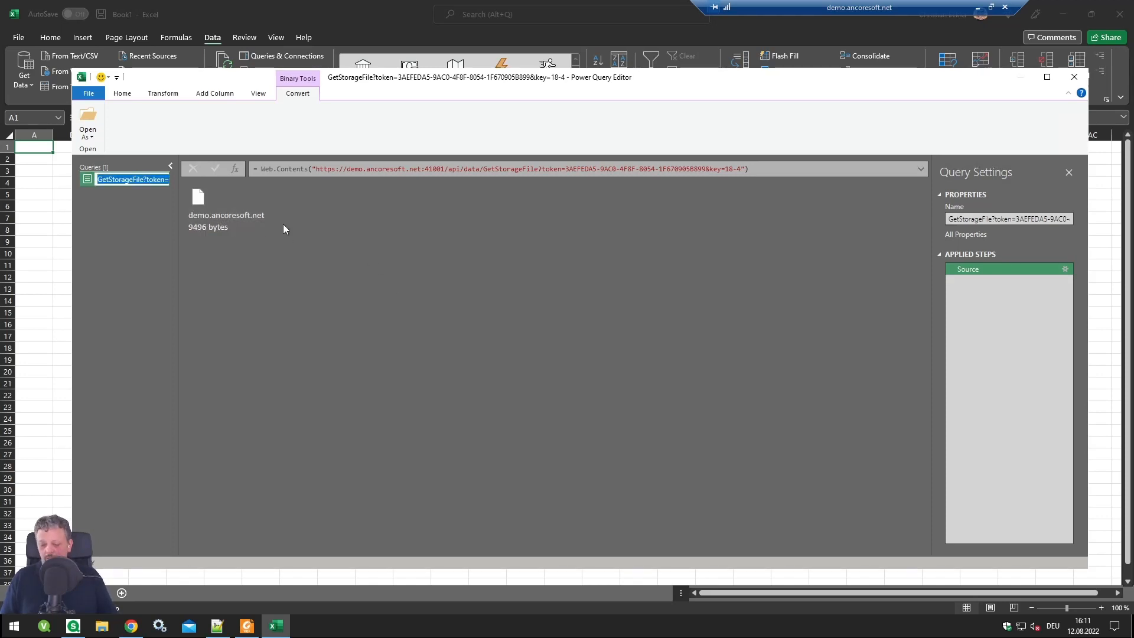
text(Products)
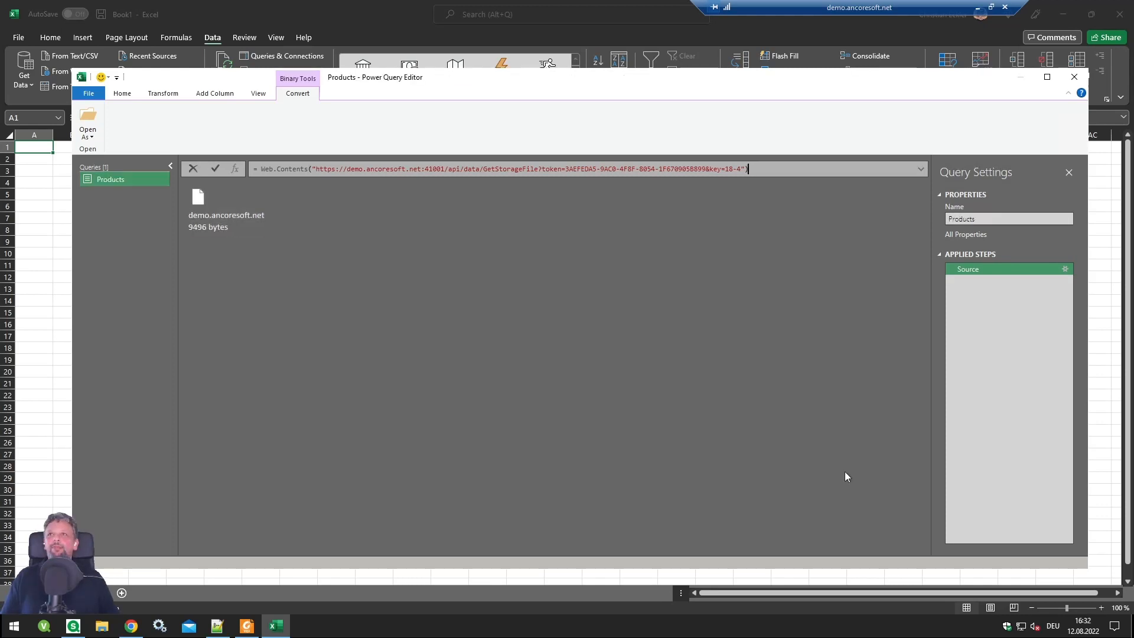
right_click(193, 211)
click(230, 212)
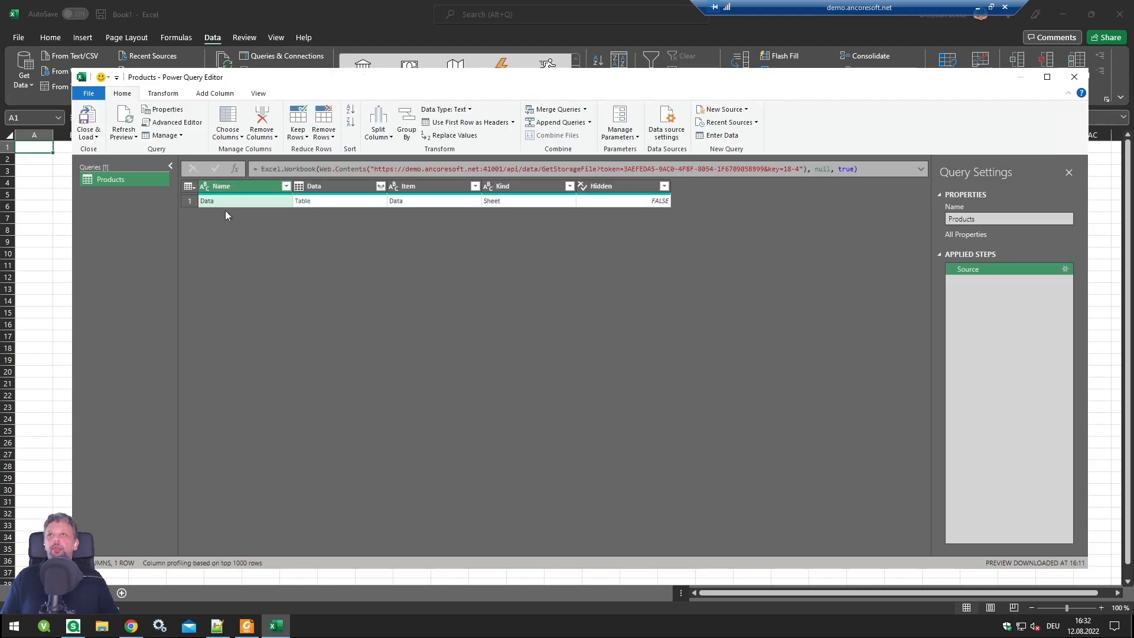
Step: Drill into the Data sheet's table in the Products query and look through its product rows
click(307, 205)
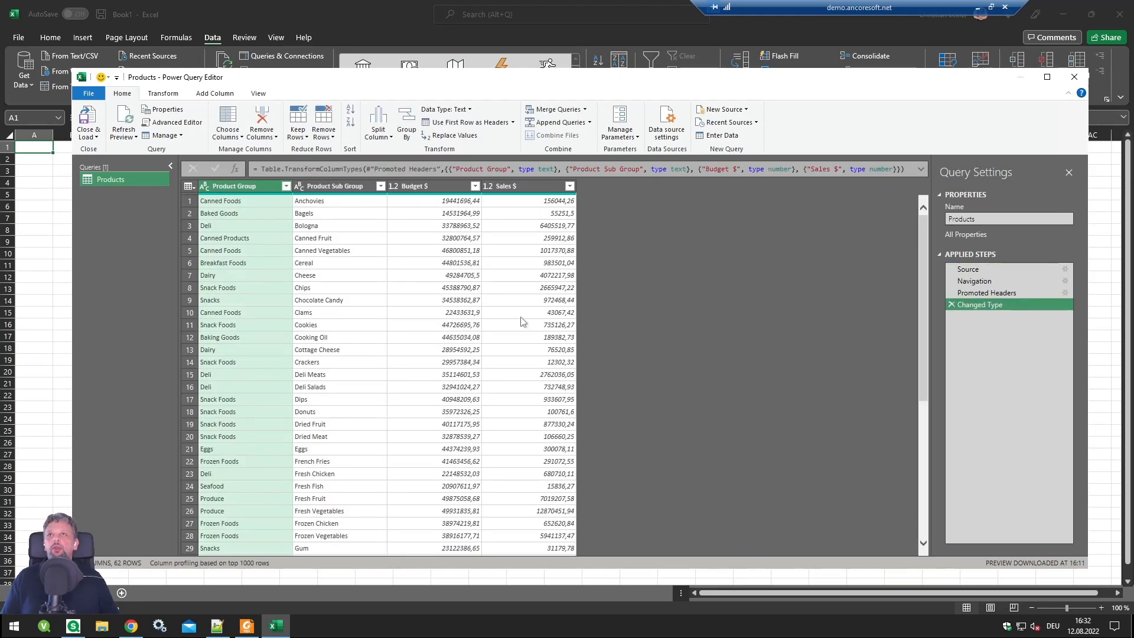
scroll(340, 375, down, 6)
scroll(340, 376, up, 6)
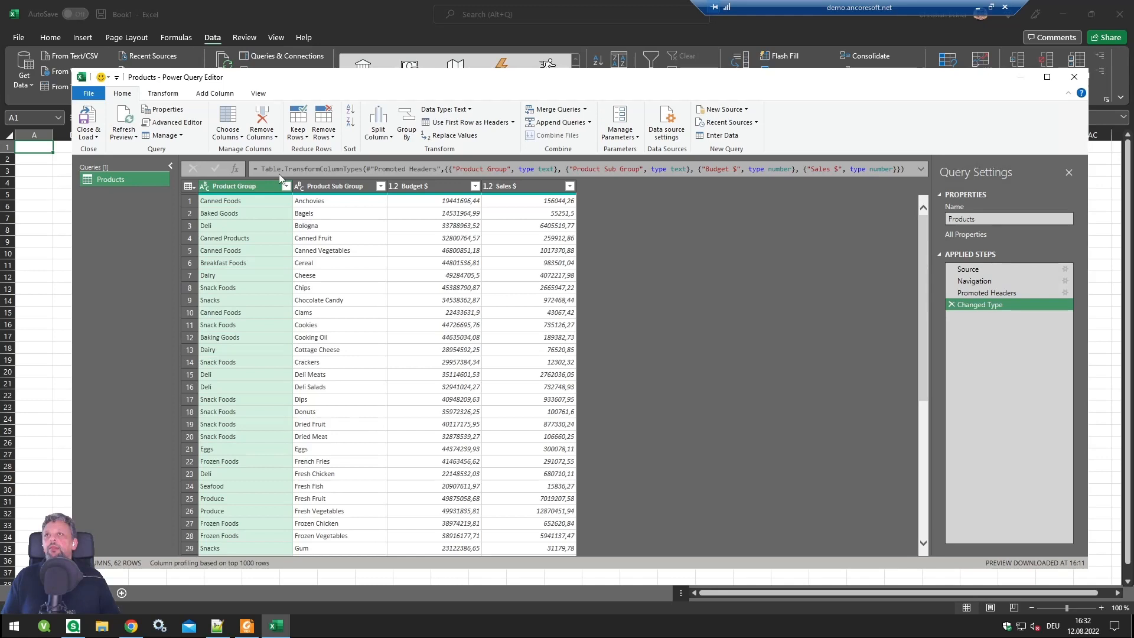
Step: Close the query editor and load the Products query as a connection only
click(96, 136)
click(118, 168)
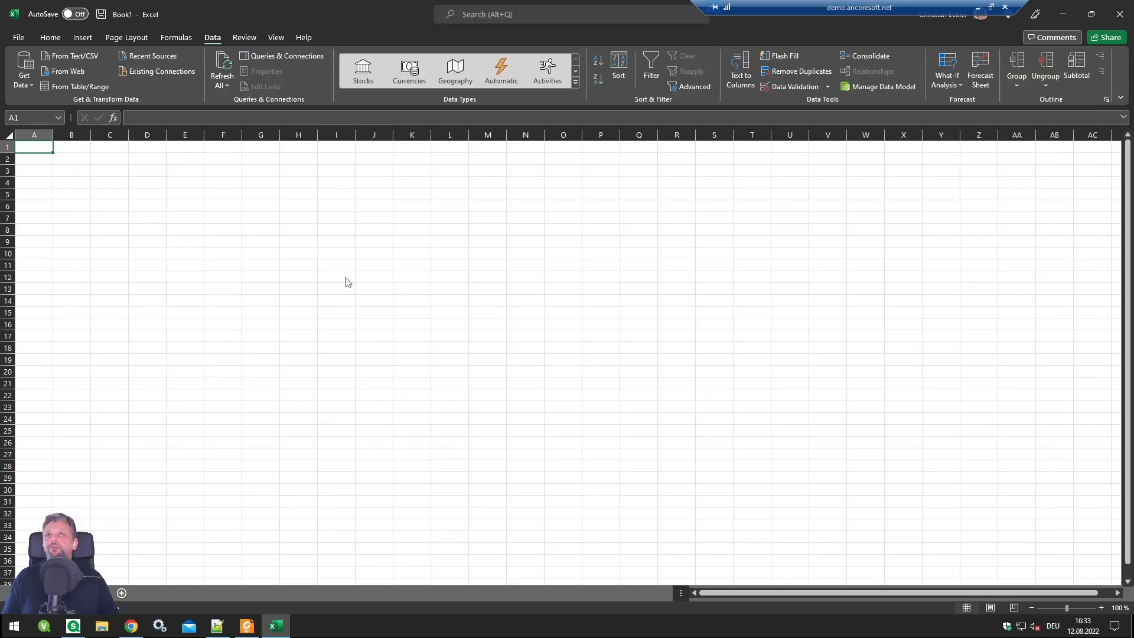
click(482, 385)
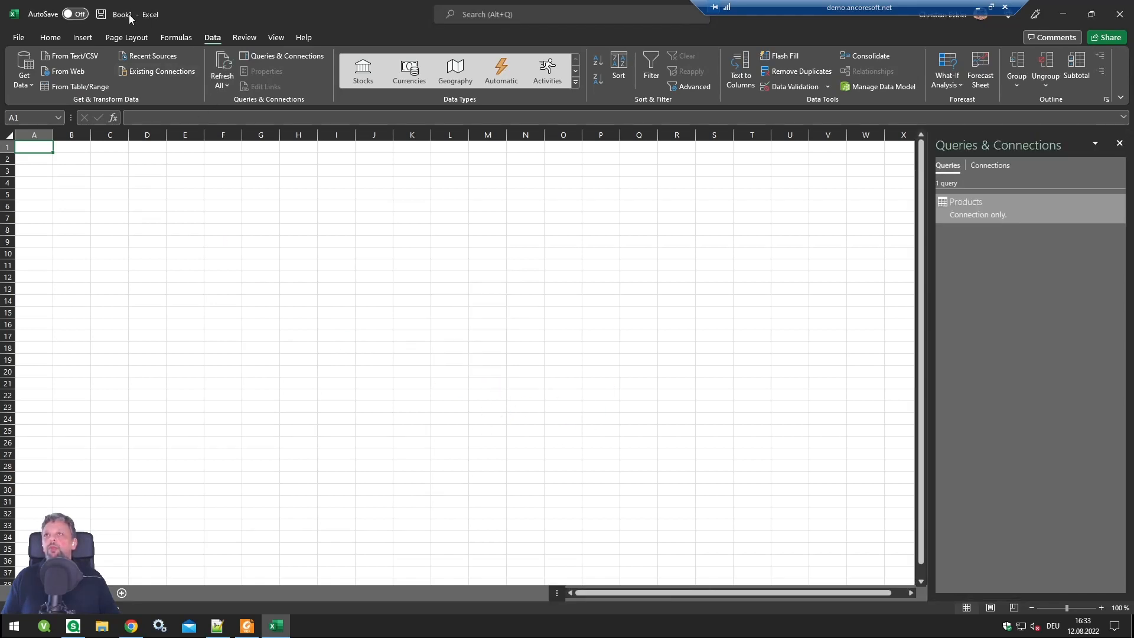
Step: Save the workbook as Products in Excel Workbook (.xlsx) format in the OneDrive Dokumente folder and dismiss the AutoSave notice
click(101, 14)
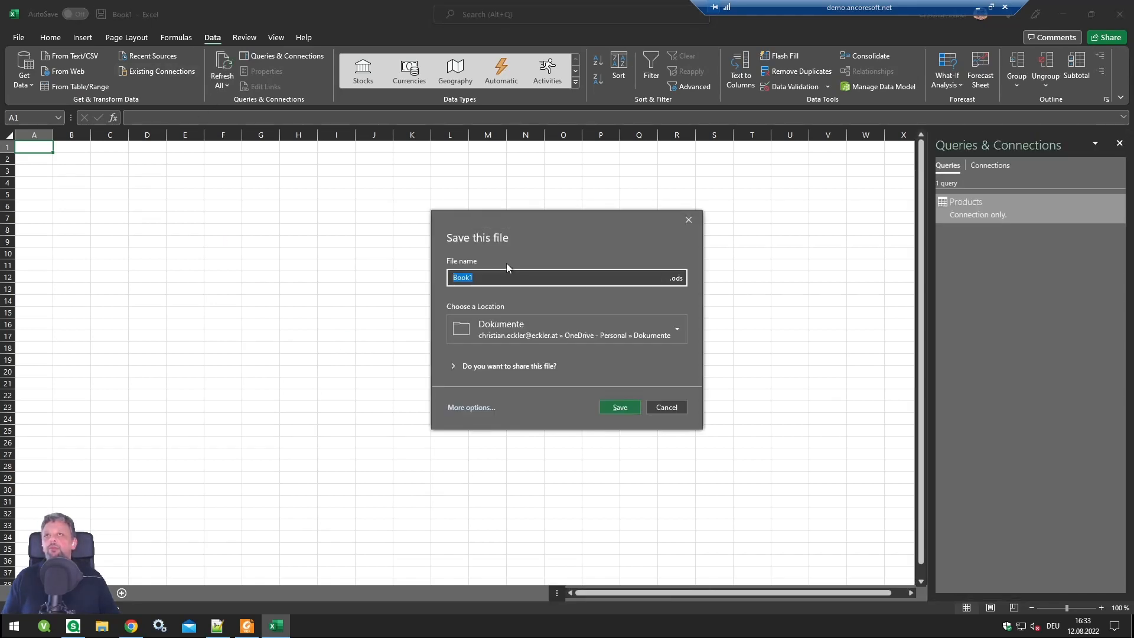
text(Products)
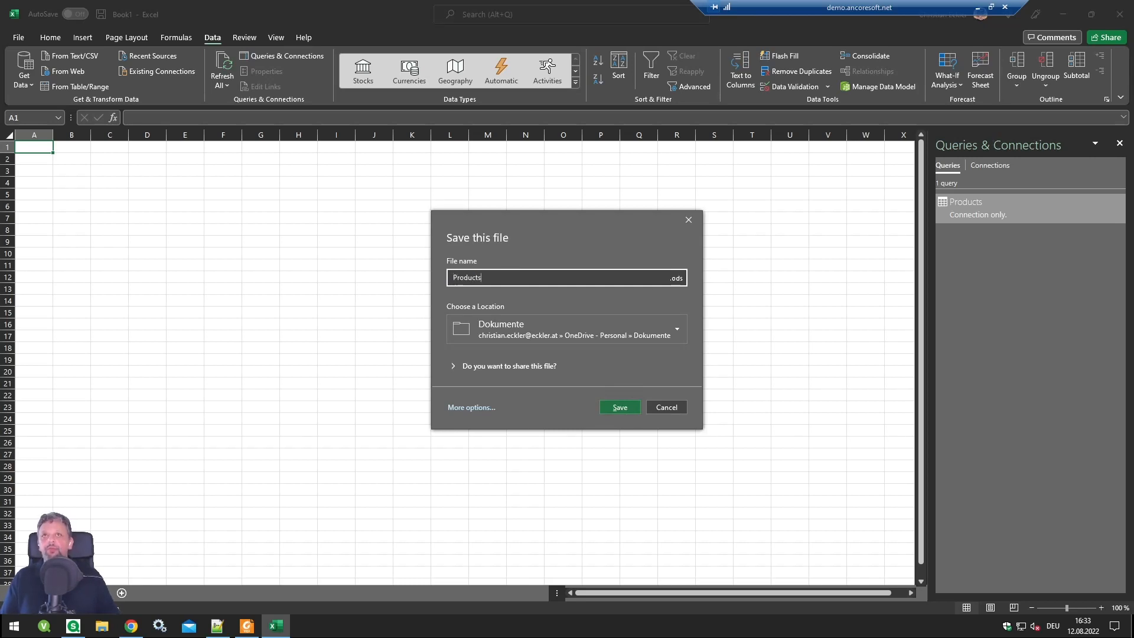
click(676, 278)
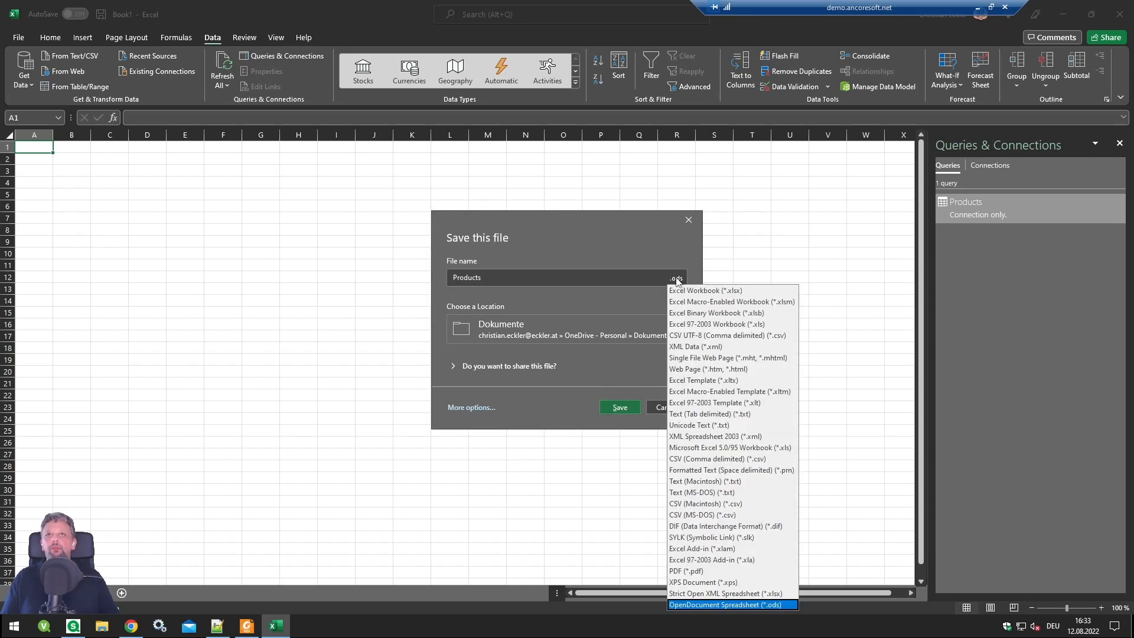
click(677, 290)
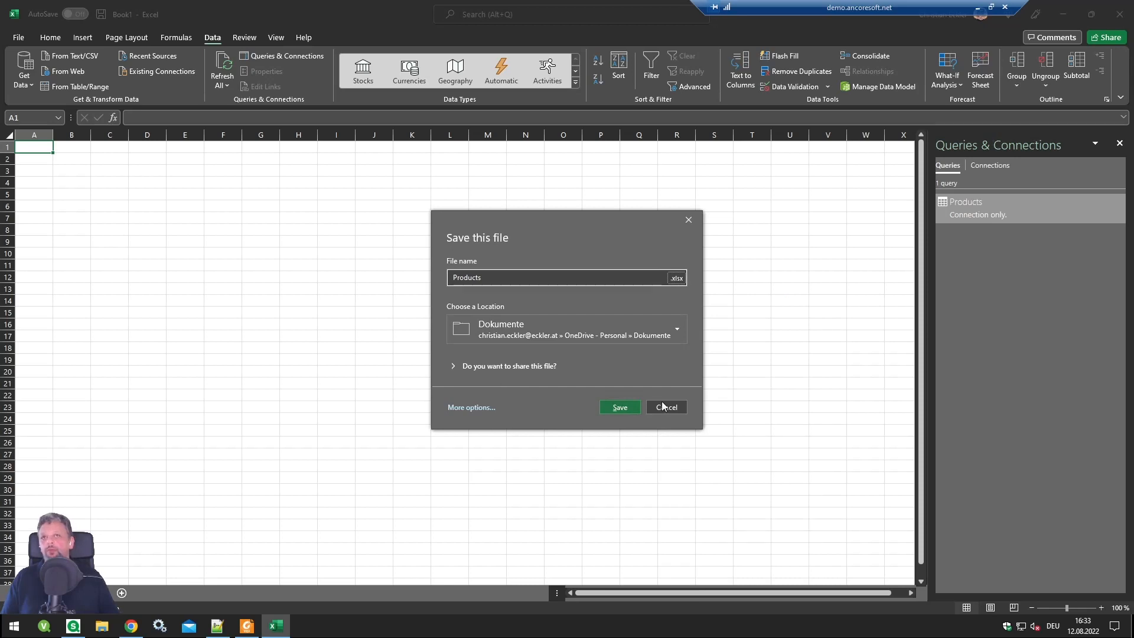
click(620, 408)
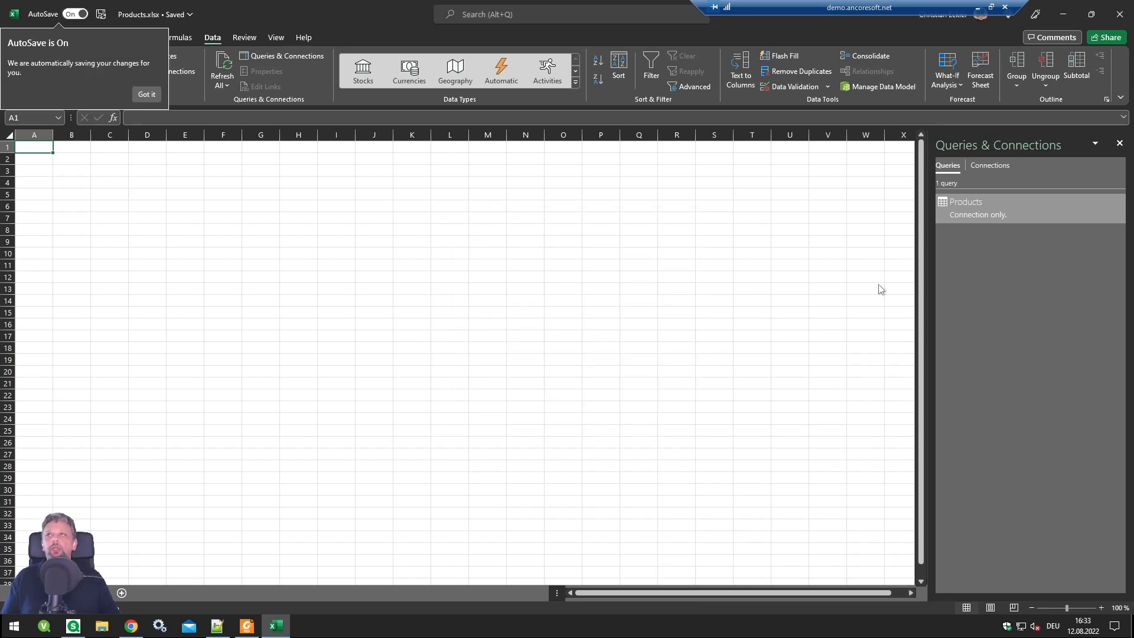
click(146, 95)
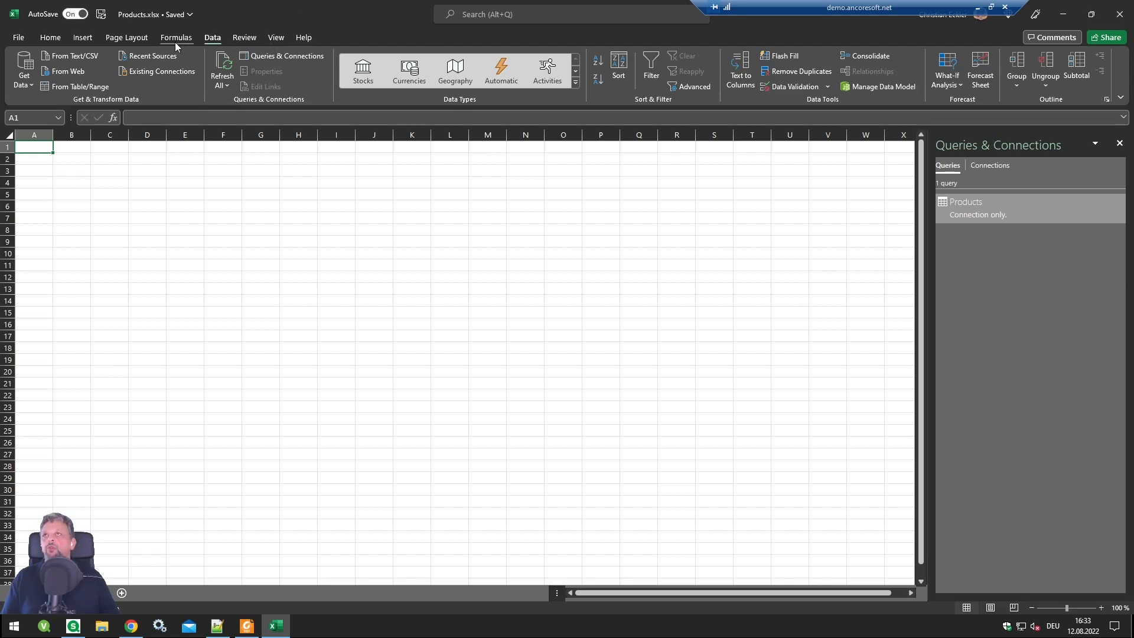
Step: Insert a PivotChart at A1 of the existing sheet from the Products query connection, adding the data to the Data Model
click(83, 37)
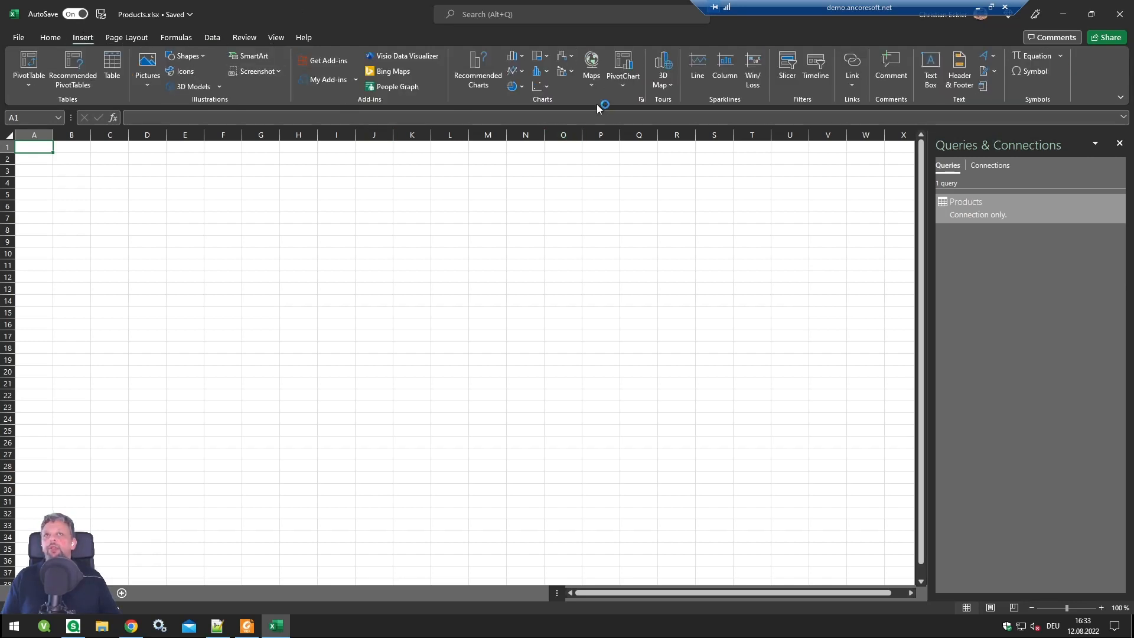
click(626, 65)
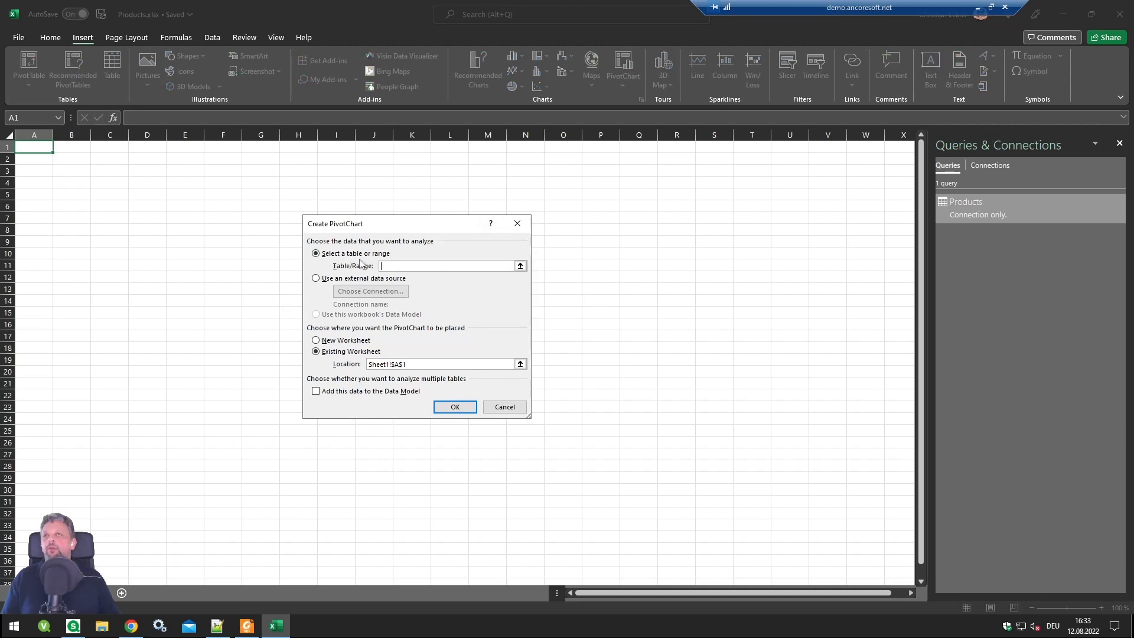
click(315, 279)
click(363, 292)
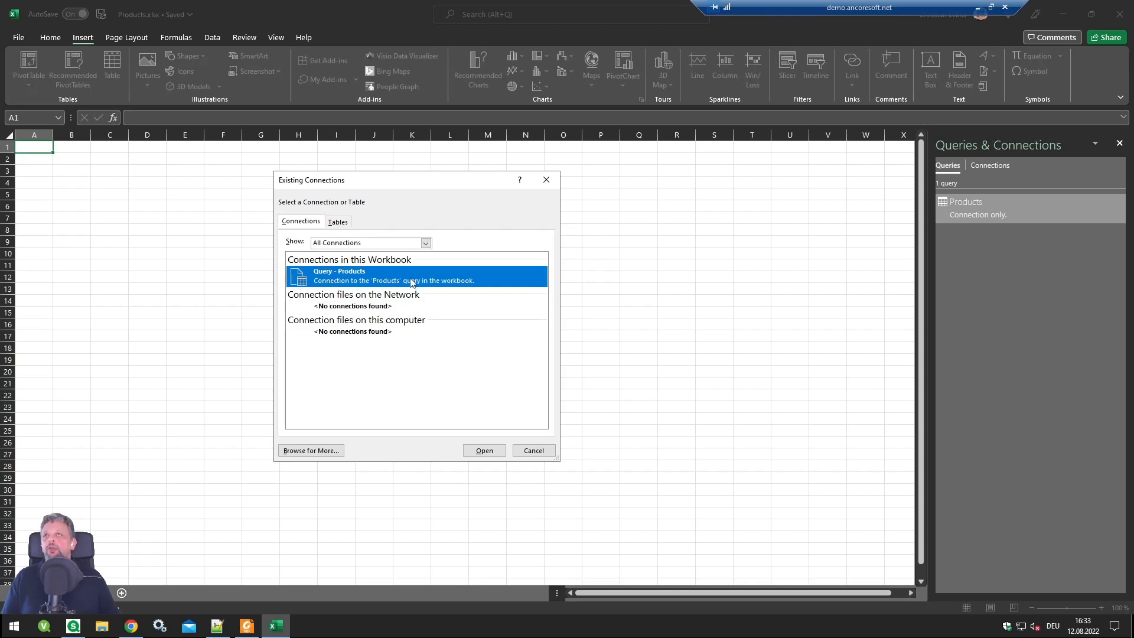
click(484, 451)
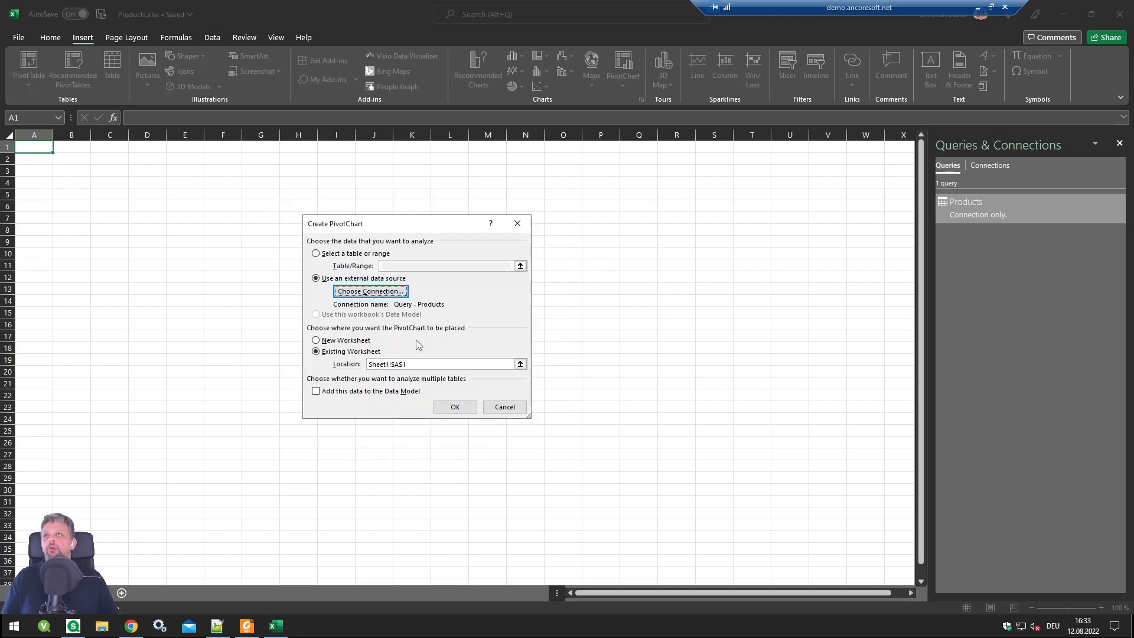
click(357, 392)
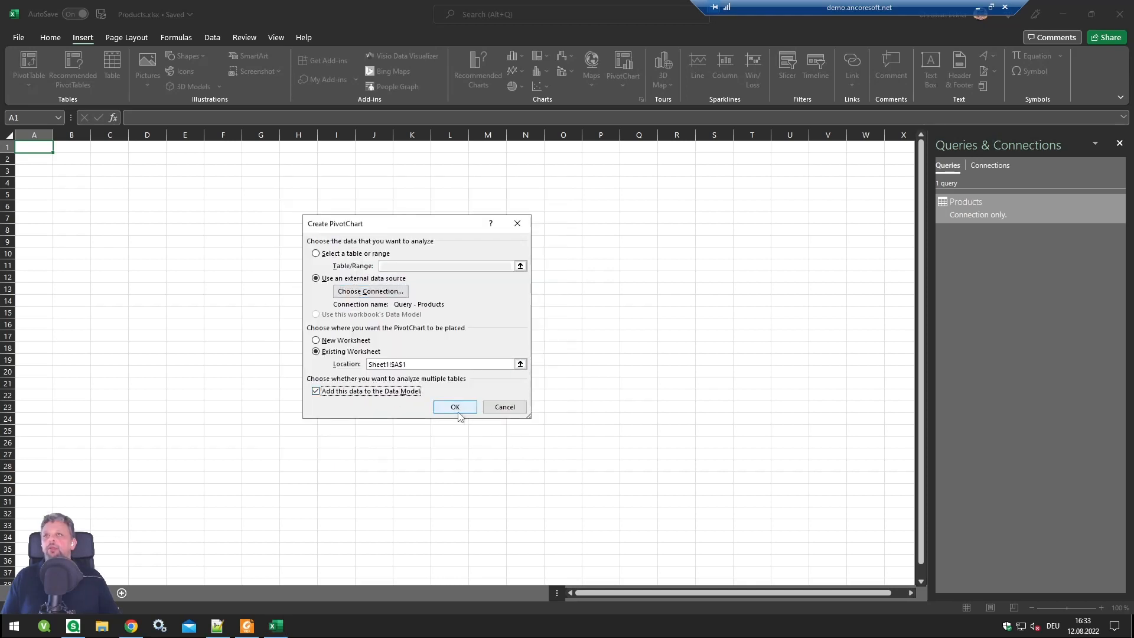
click(455, 407)
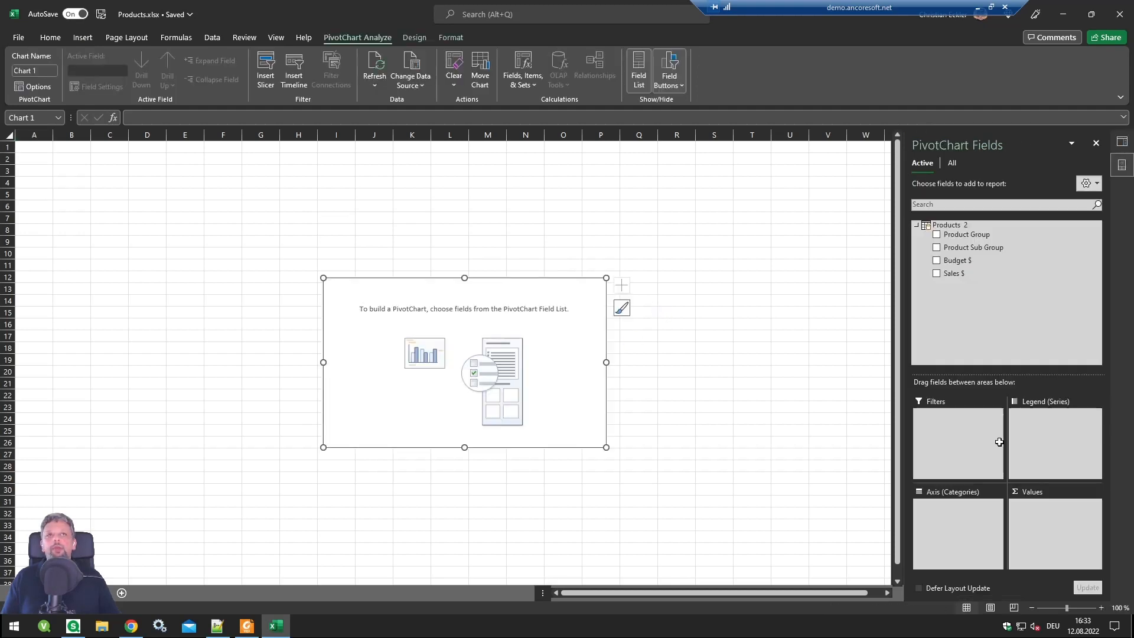
Step: Plot Sales $ by Product Group in the PivotChart, and move and enlarge it to cover about A3 to Q23
click(937, 234)
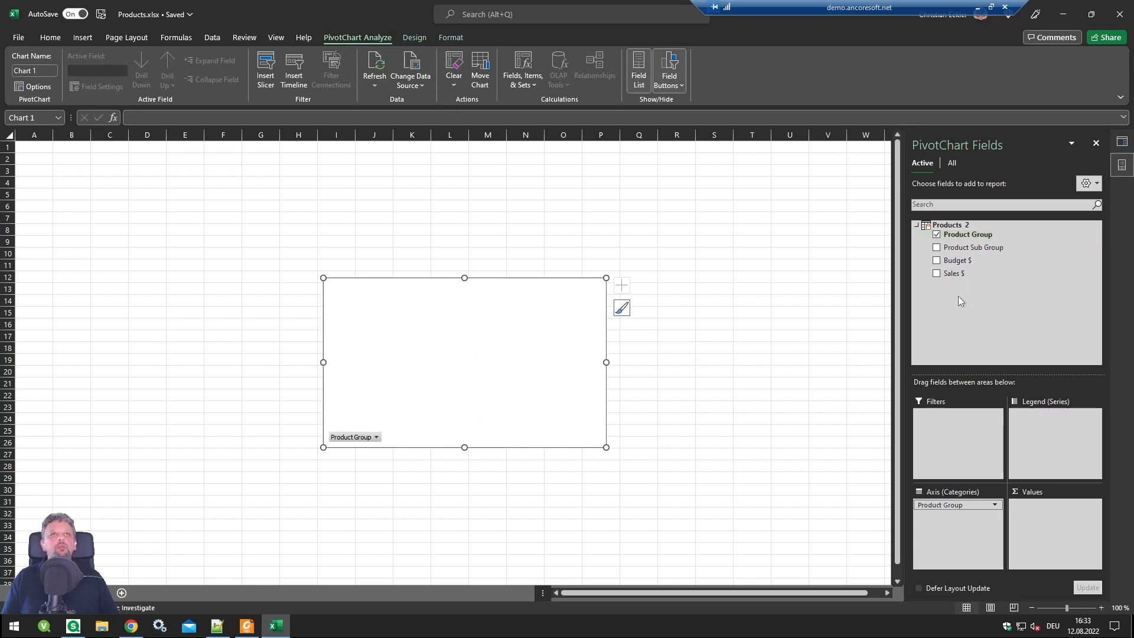
click(937, 273)
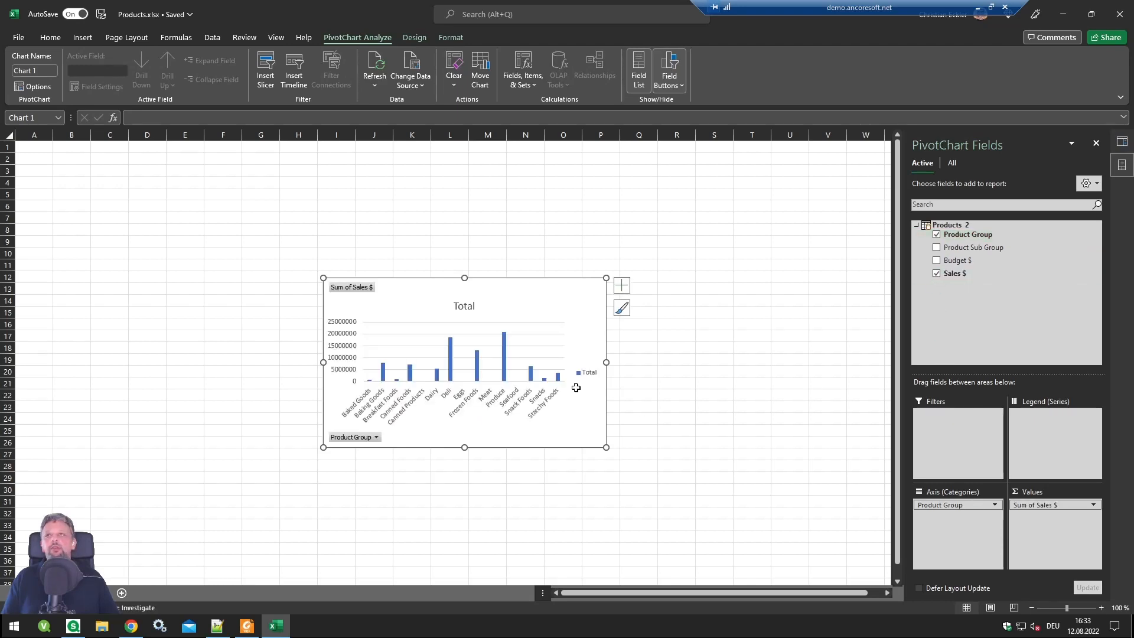
drag(323, 362, 112, 298)
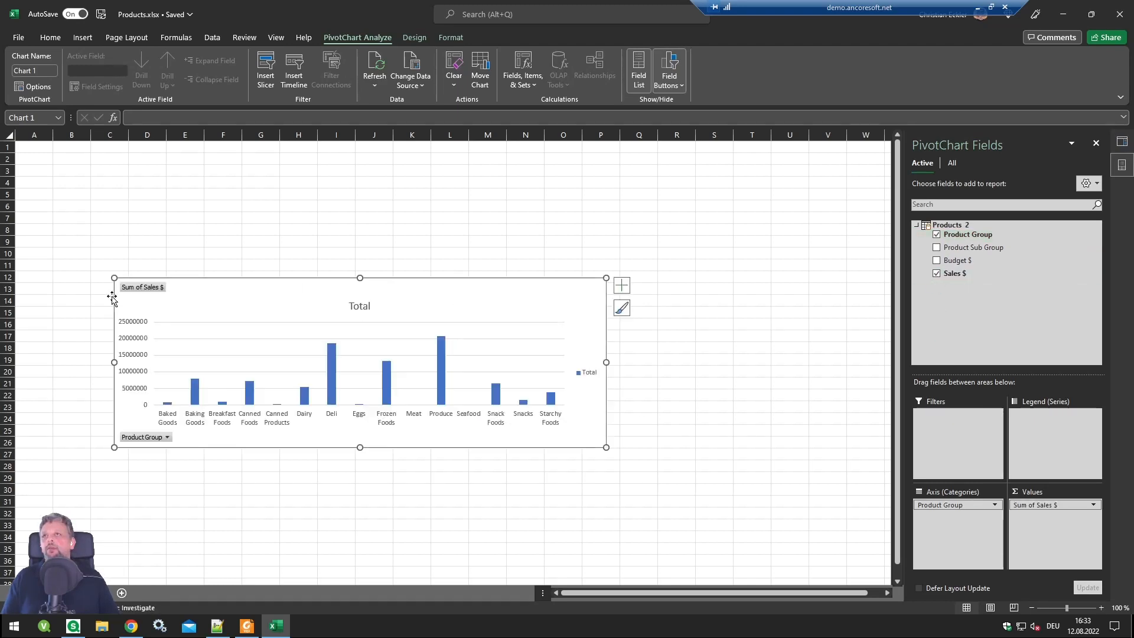
drag(483, 295, 409, 183)
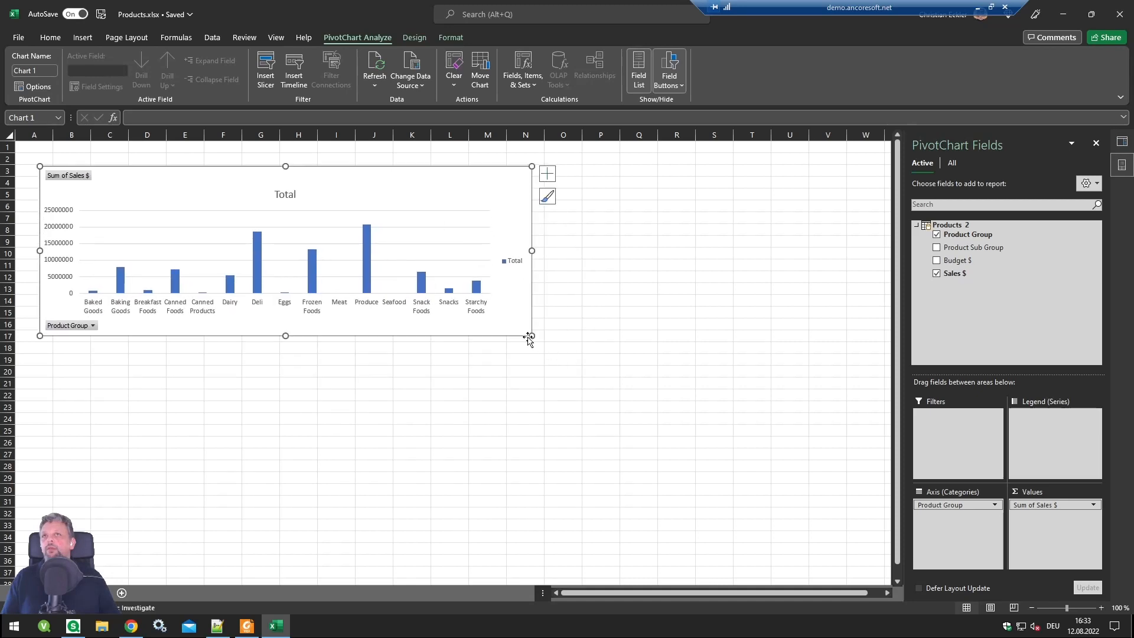
drag(532, 335, 646, 417)
Step: Sort the chart's sales columns from largest to smallest and deselect the chart
click(373, 322)
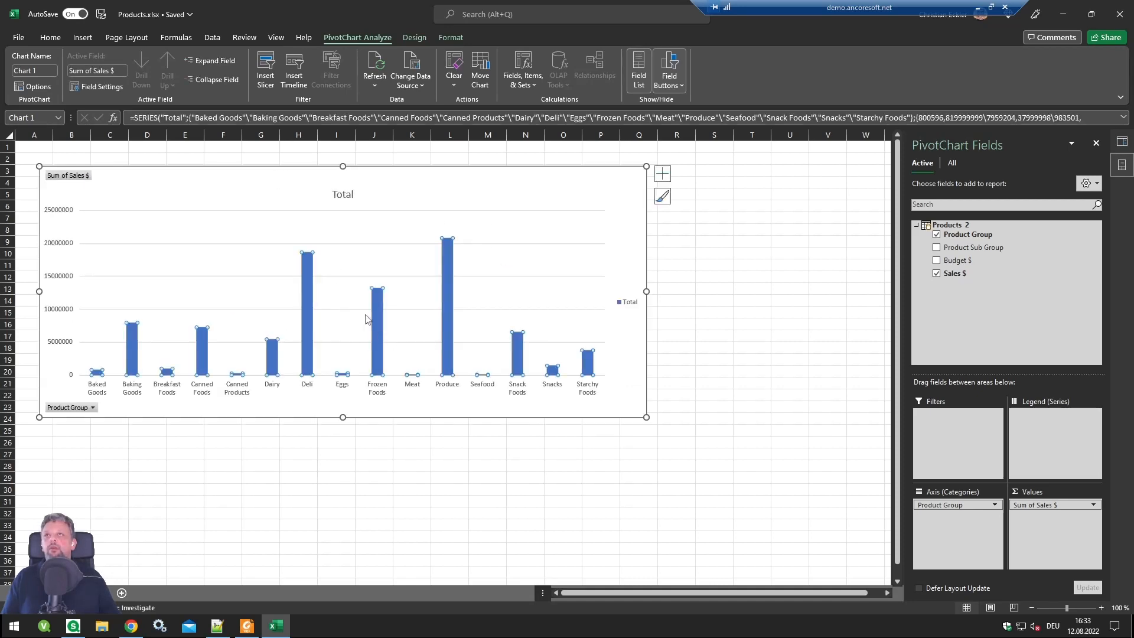
click(21, 40)
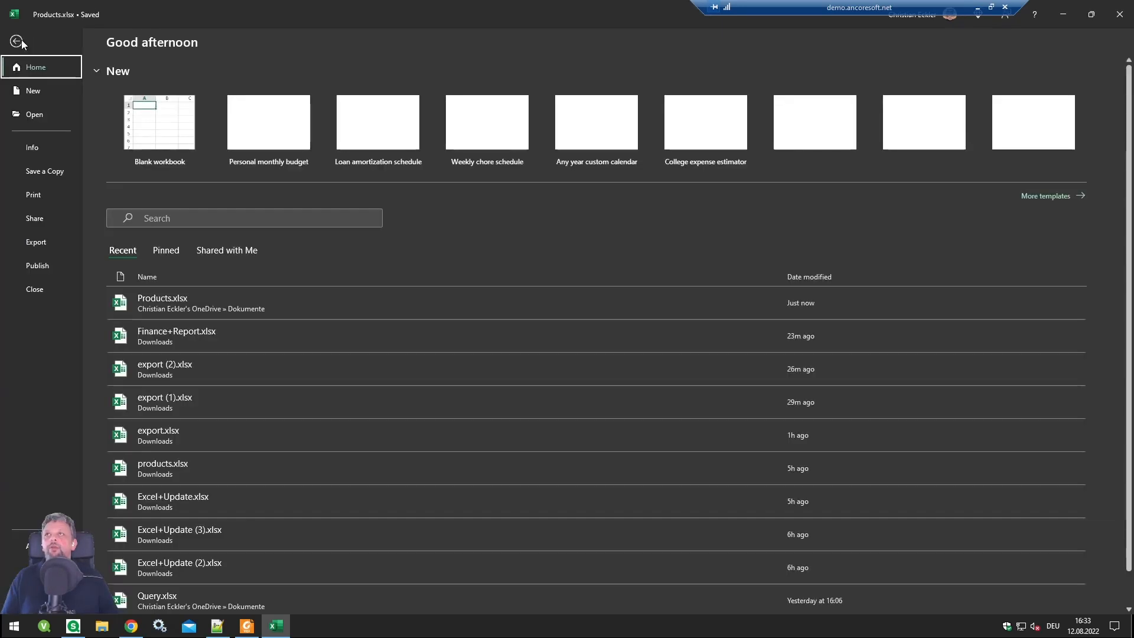
key(Escape)
click(50, 40)
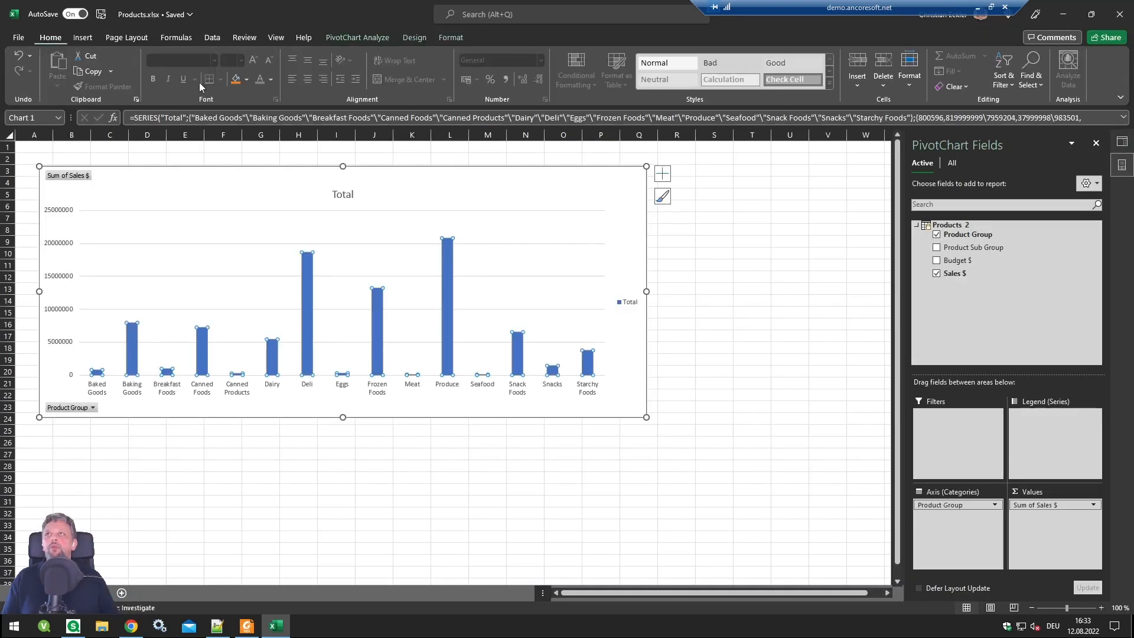
click(1004, 80)
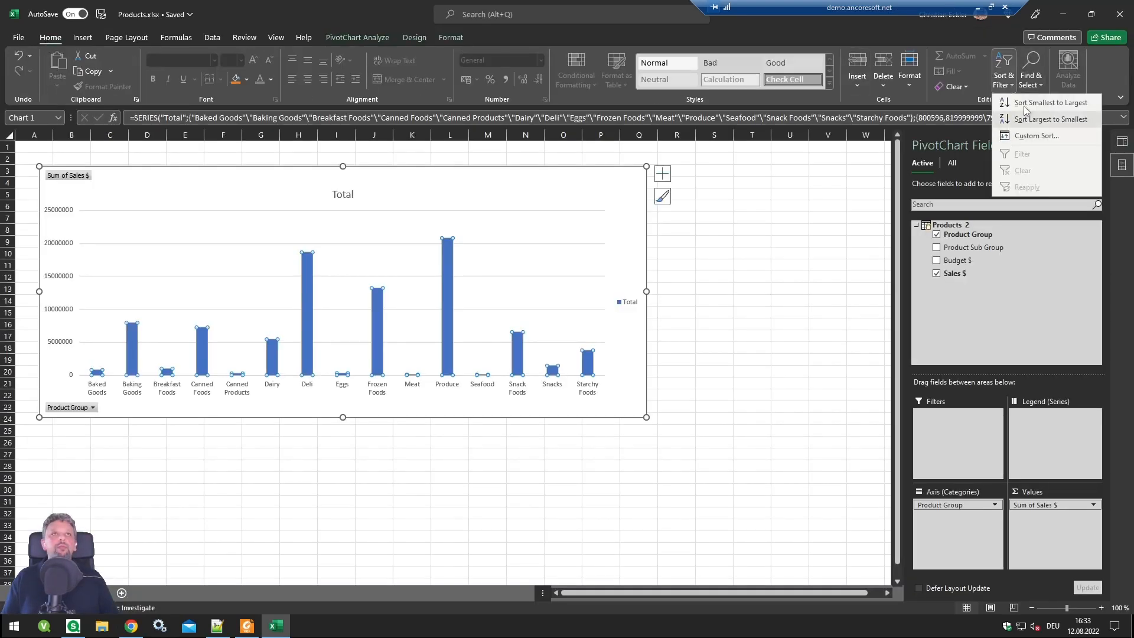
click(1024, 120)
click(257, 513)
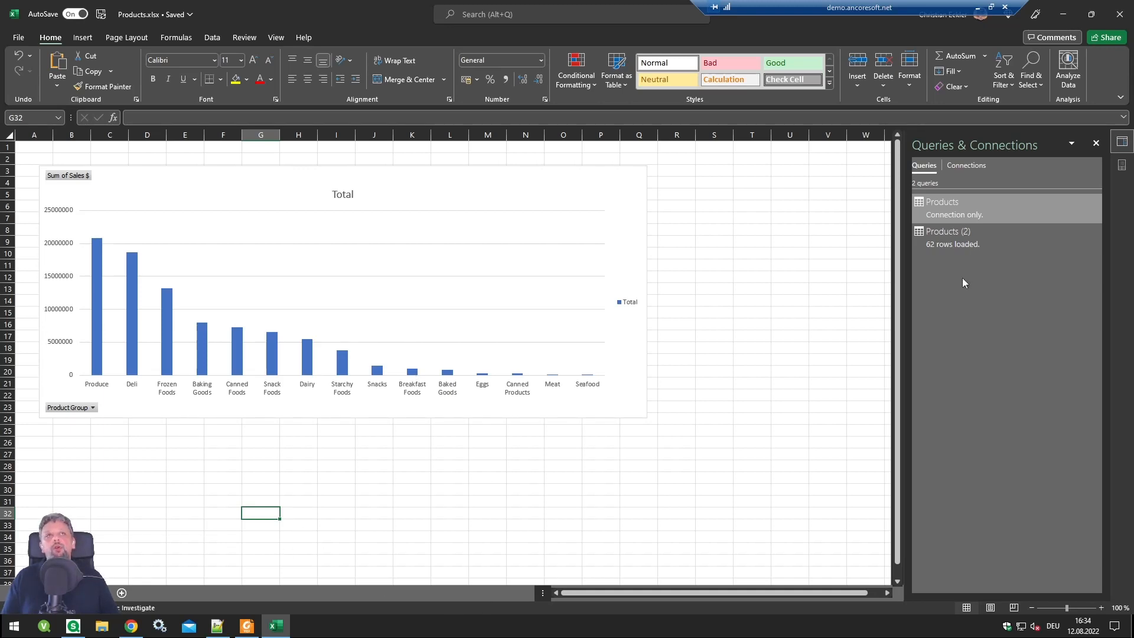
Step: Set the PivotChart options to refresh data when opening the file
right_click(503, 195)
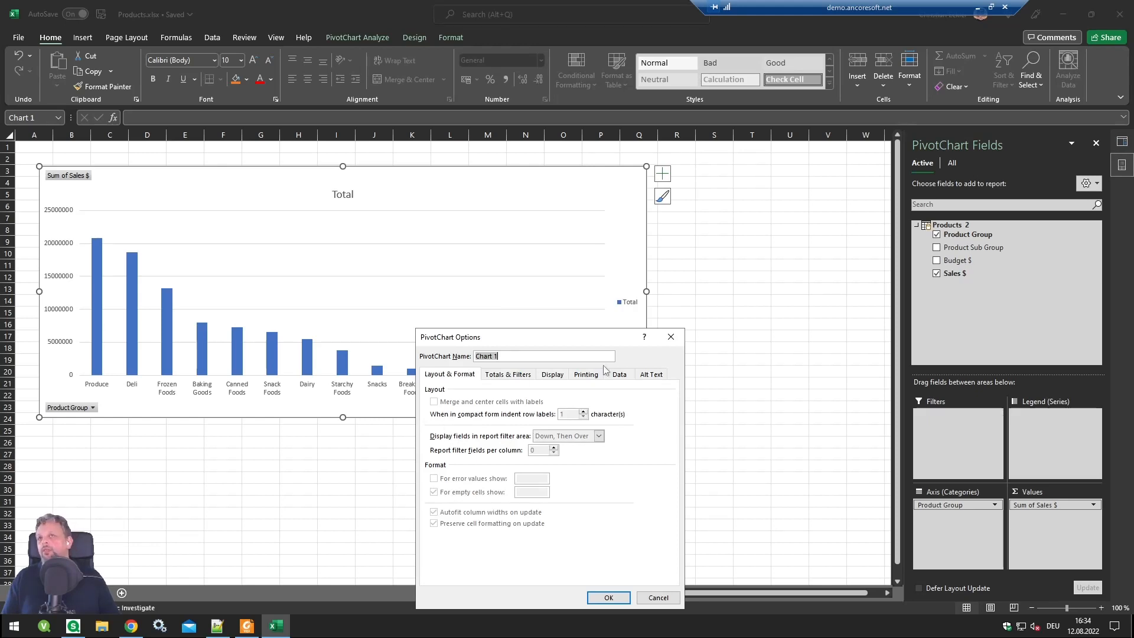
click(619, 375)
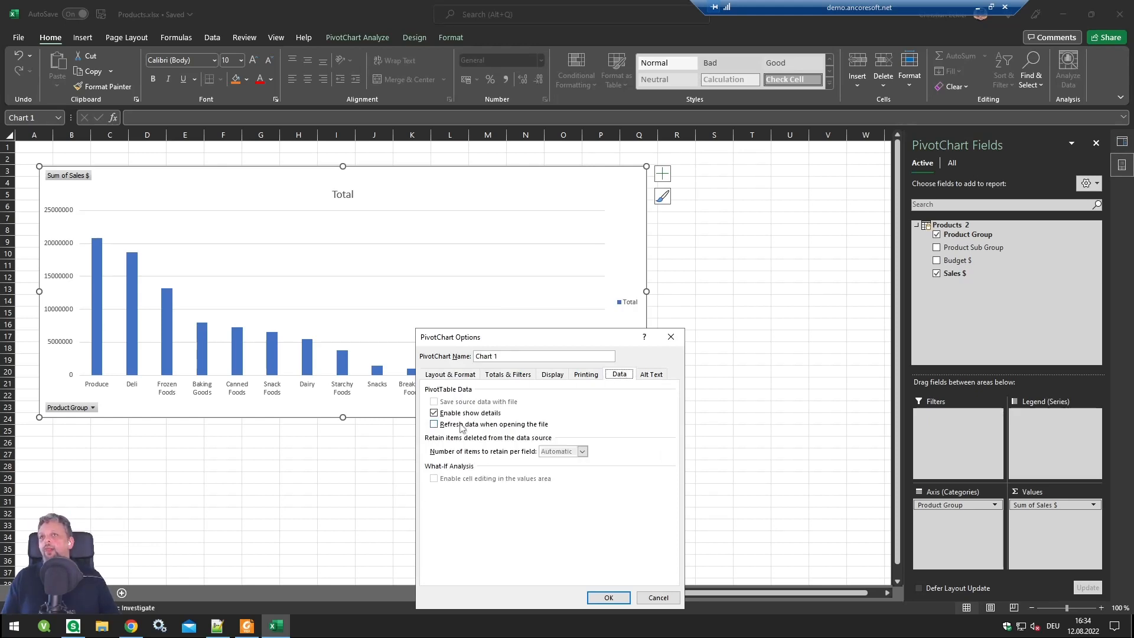
click(446, 426)
click(609, 598)
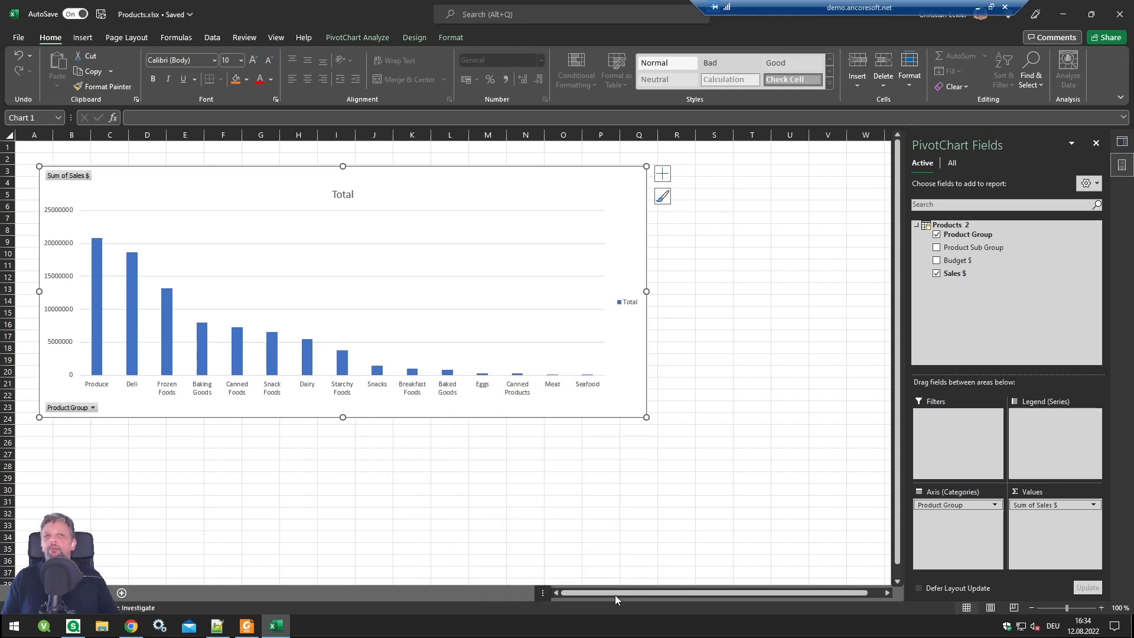
Step: Close the PivotChart field list and set the Products (2) query to refresh data when opening the file
click(1096, 142)
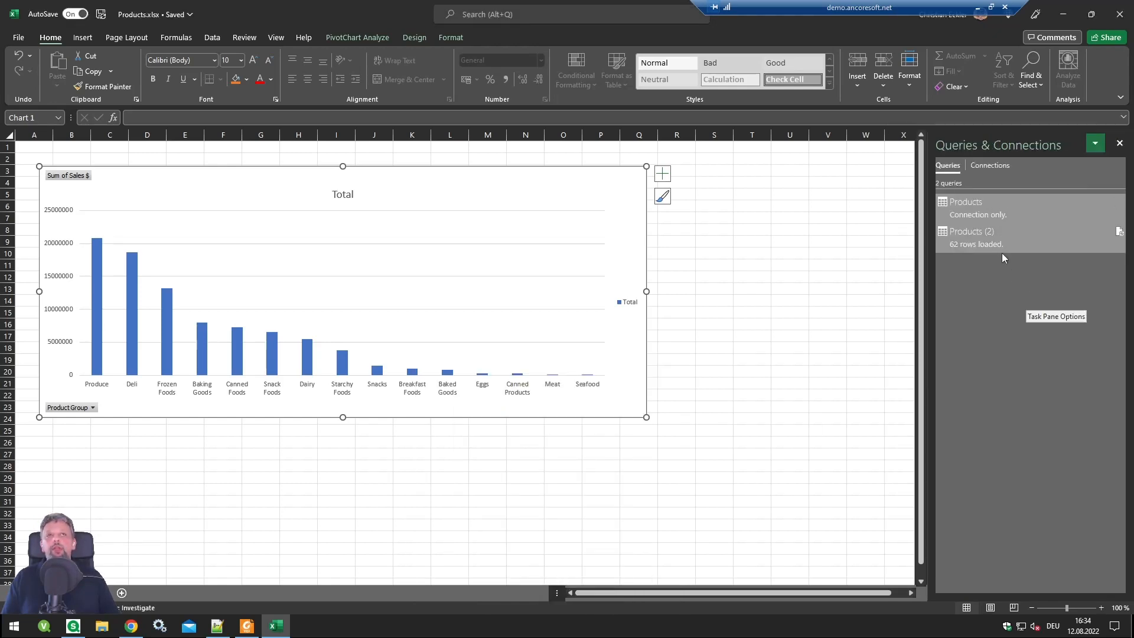
click(975, 236)
right_click(975, 236)
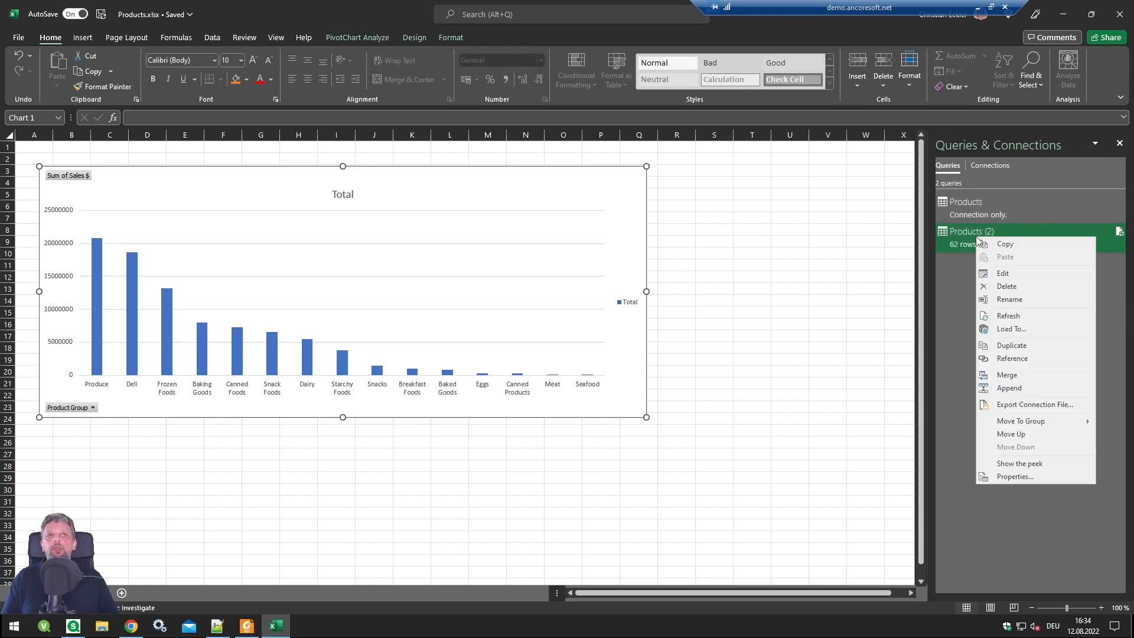
click(1049, 477)
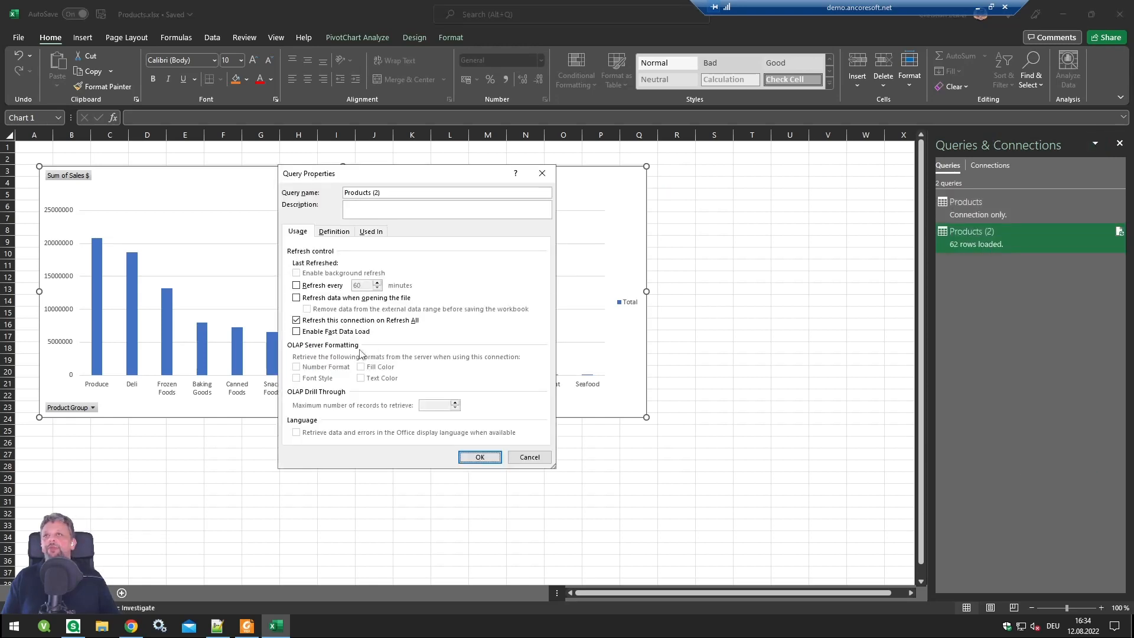
click(321, 300)
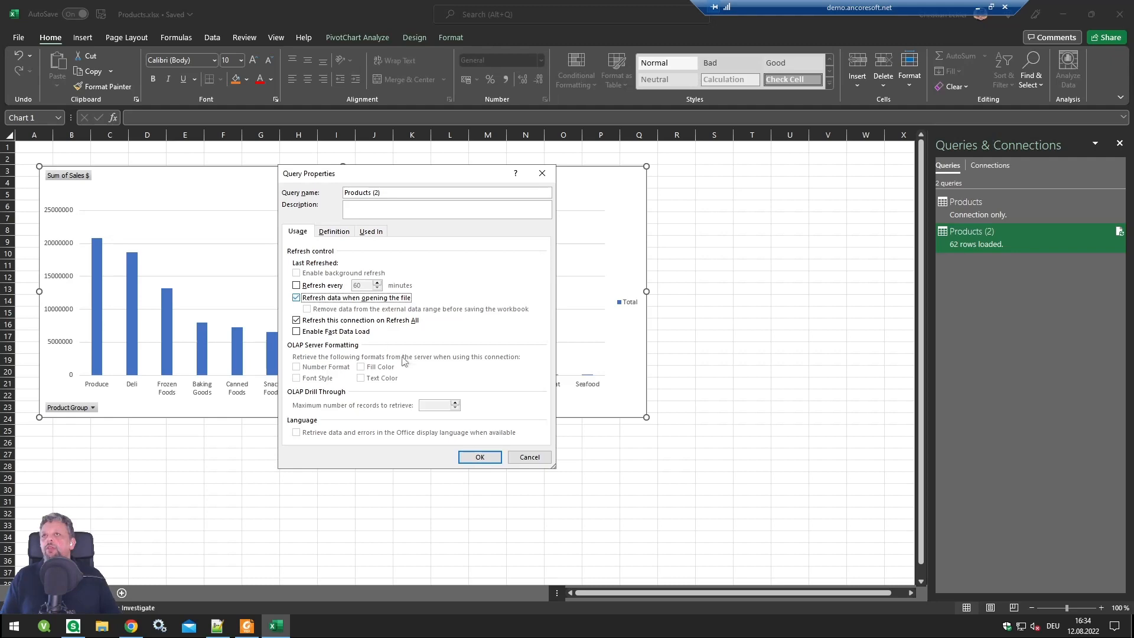
click(480, 456)
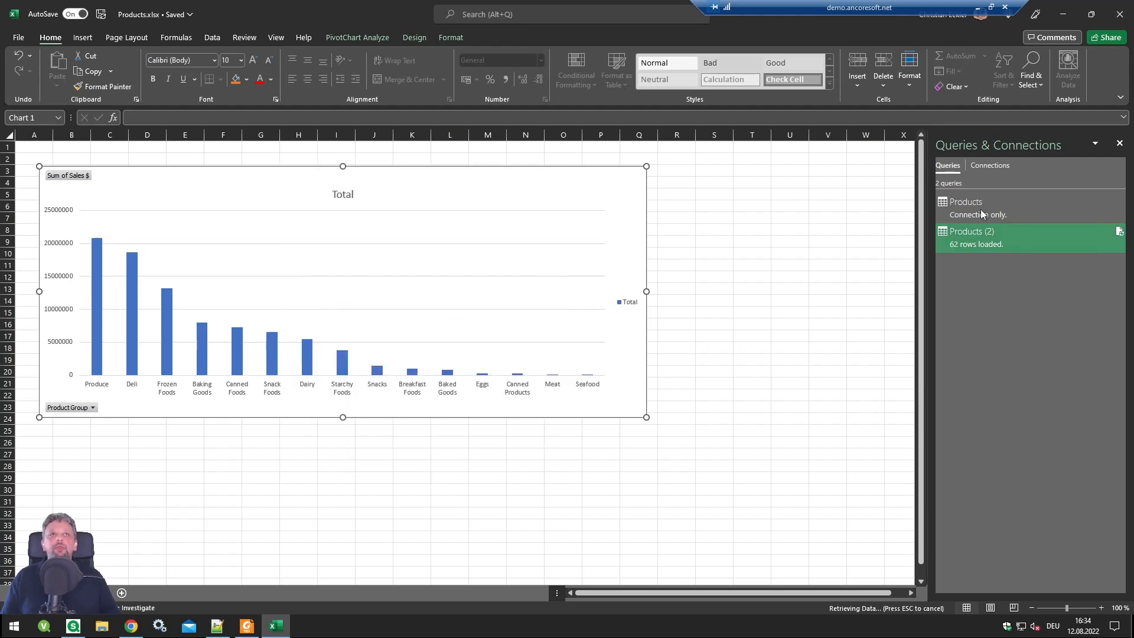
Step: Set the connection-only Products query to refresh data when opening the file, and check the workbook's file name and location
right_click(982, 214)
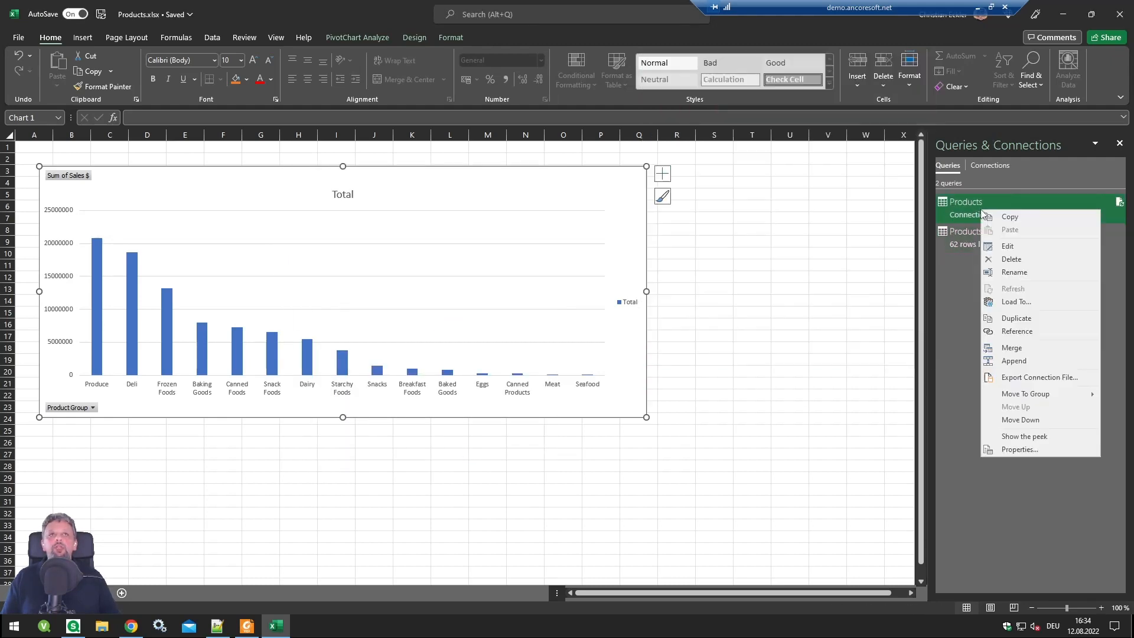
click(1031, 450)
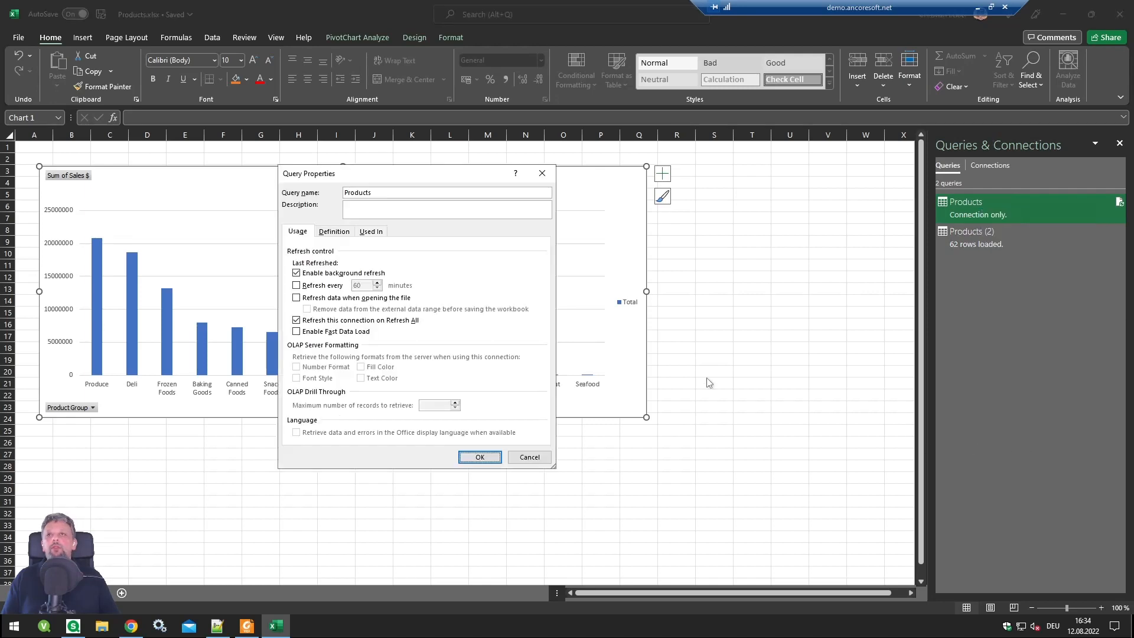
click(328, 297)
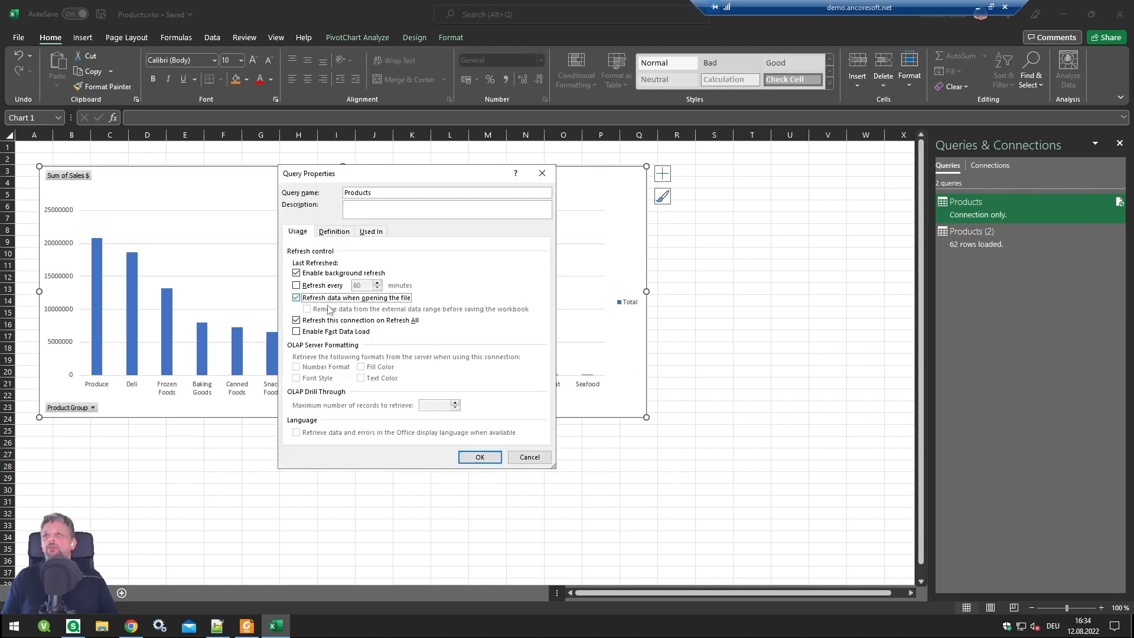
click(477, 458)
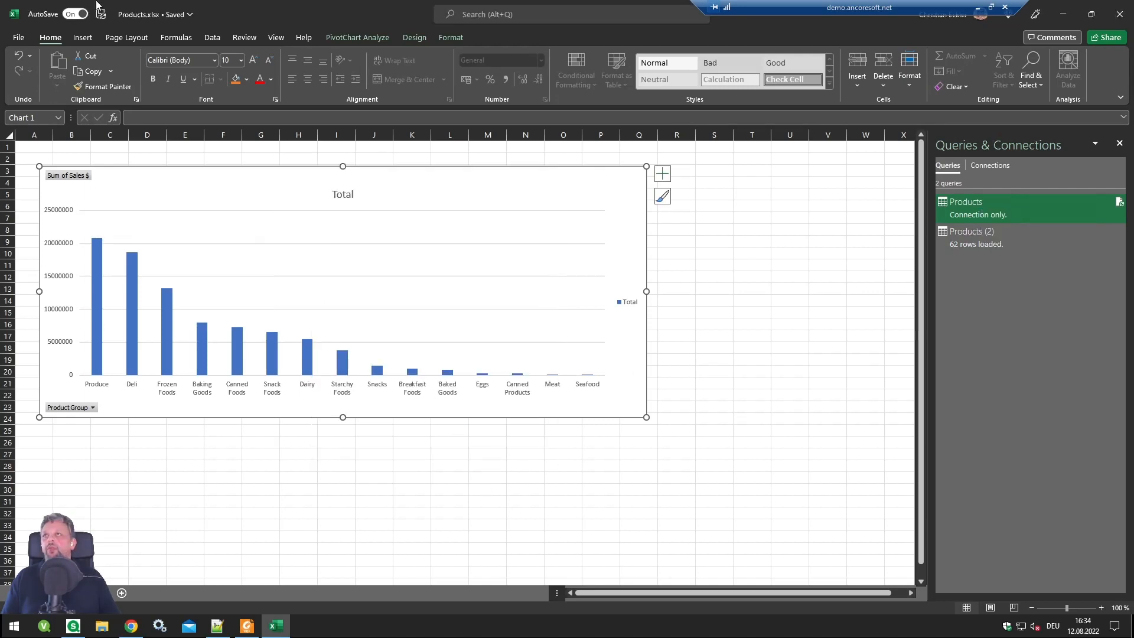
click(131, 18)
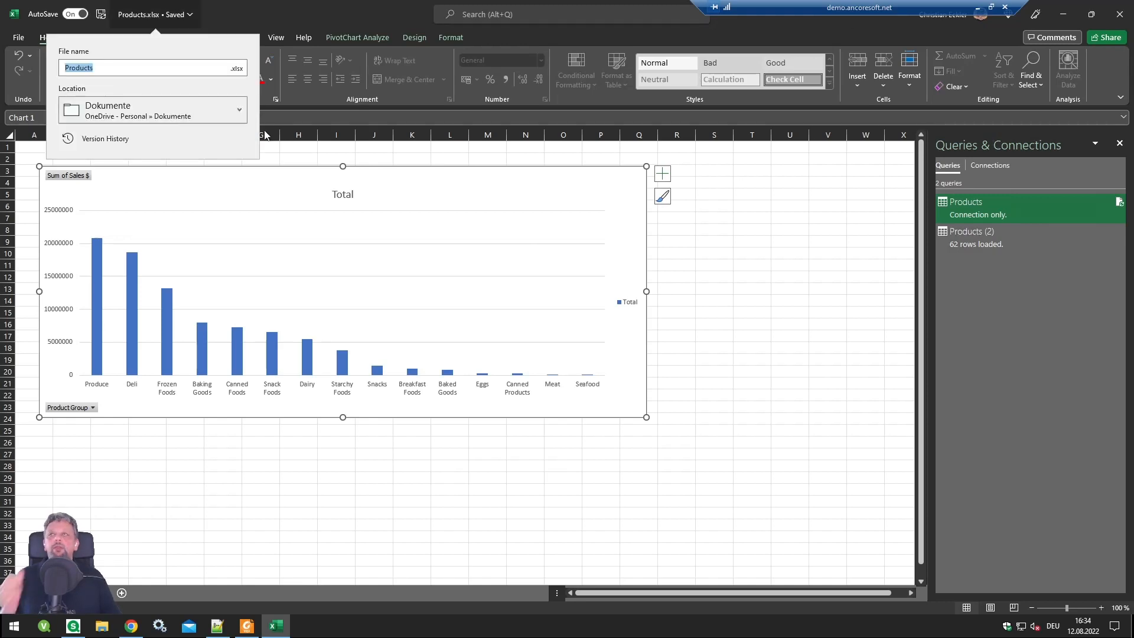
click(207, 11)
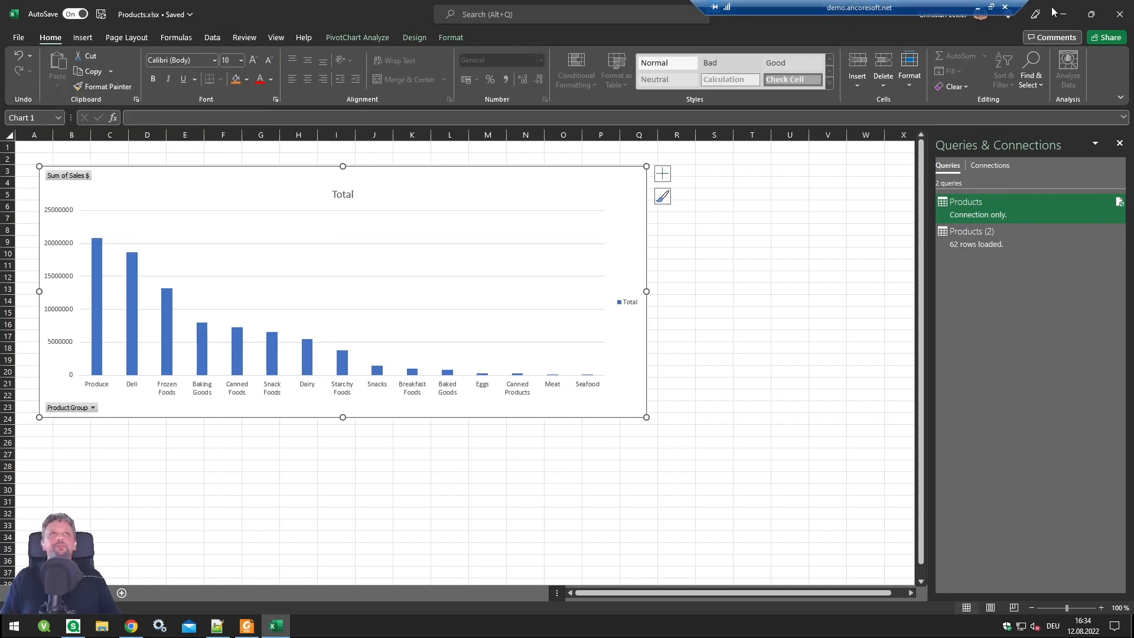
Step: Close the Products workbook and switch to the ancoreShare administrator console to open the Finance Report in the report designer
click(1122, 14)
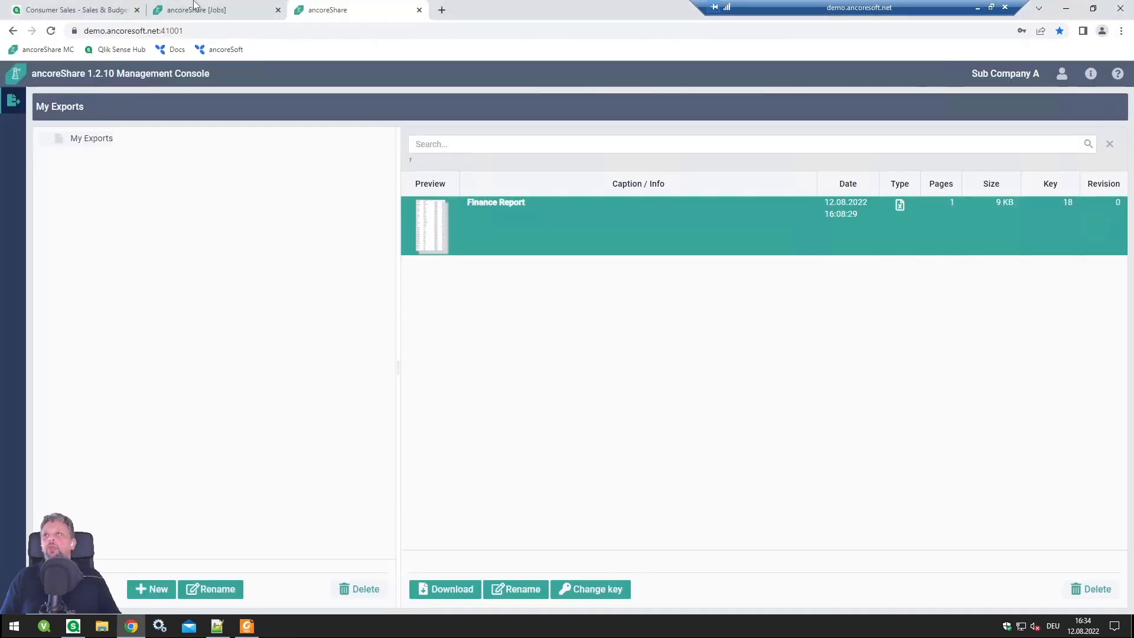
click(194, 11)
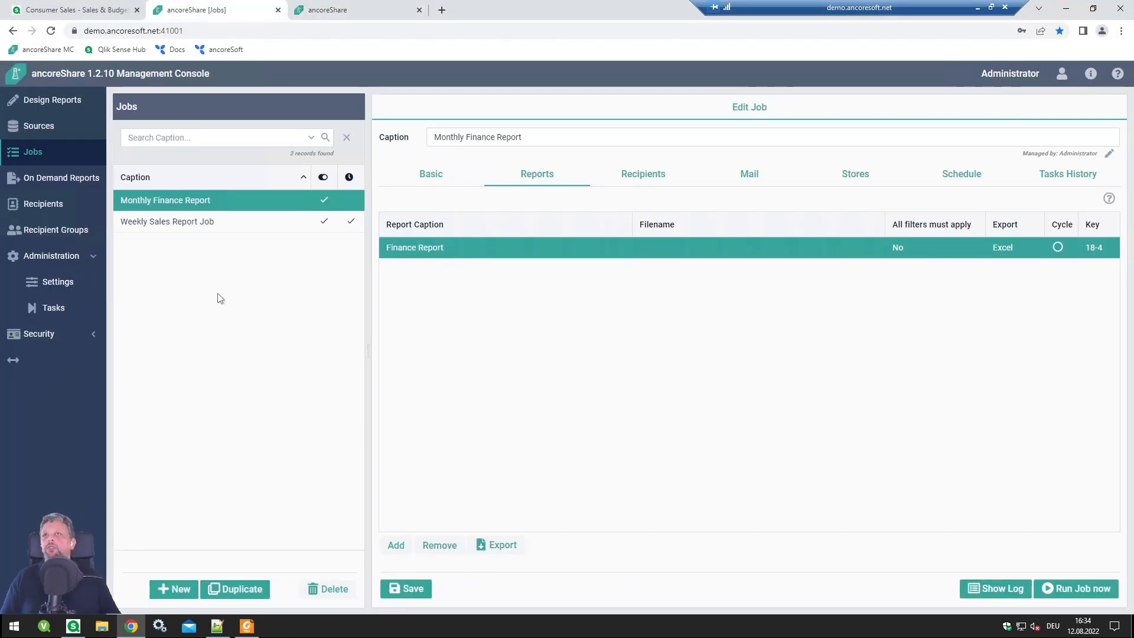
click(64, 102)
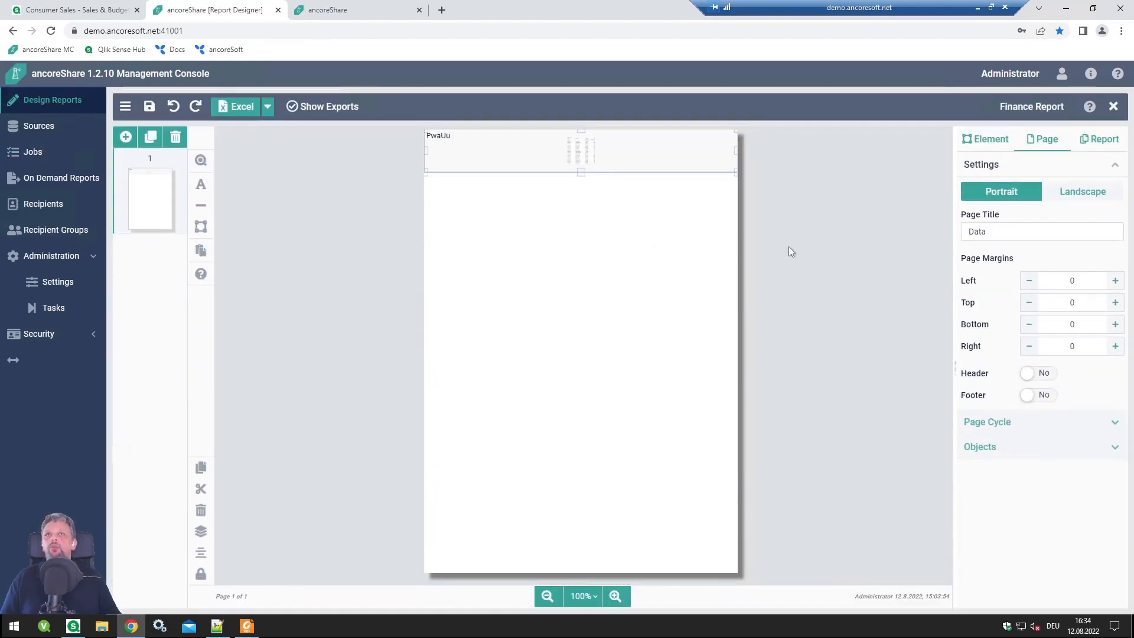
Step: Set the report's Consumer Sales source filter on Product Line Desc to drink and save the report
click(1093, 153)
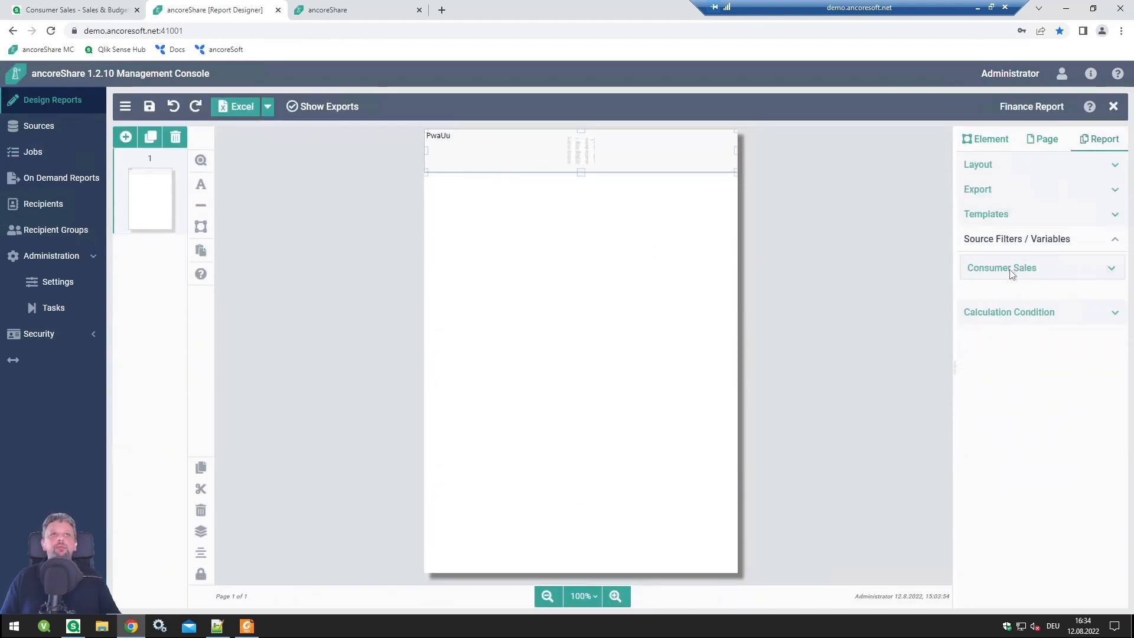
click(1011, 275)
click(1055, 300)
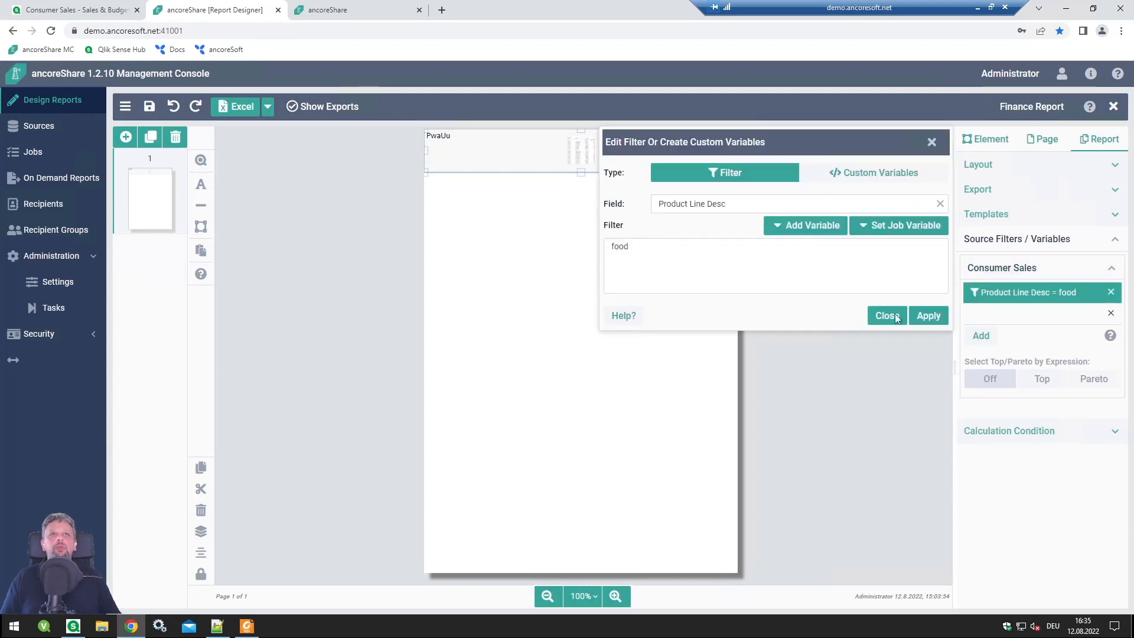
double_click(619, 247)
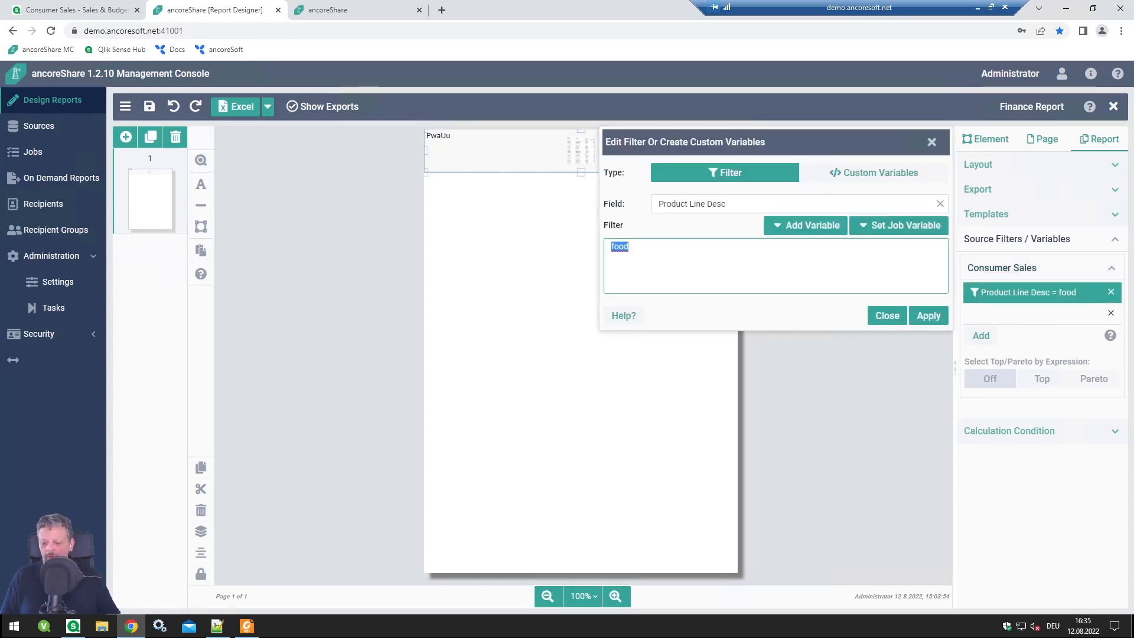
text(drink)
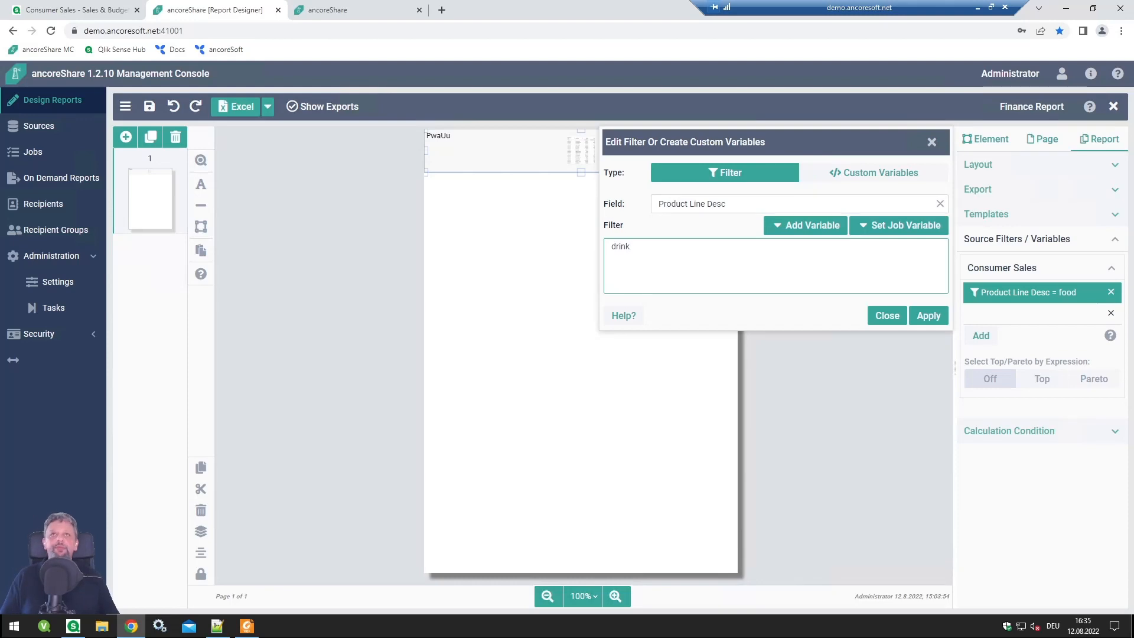
click(928, 316)
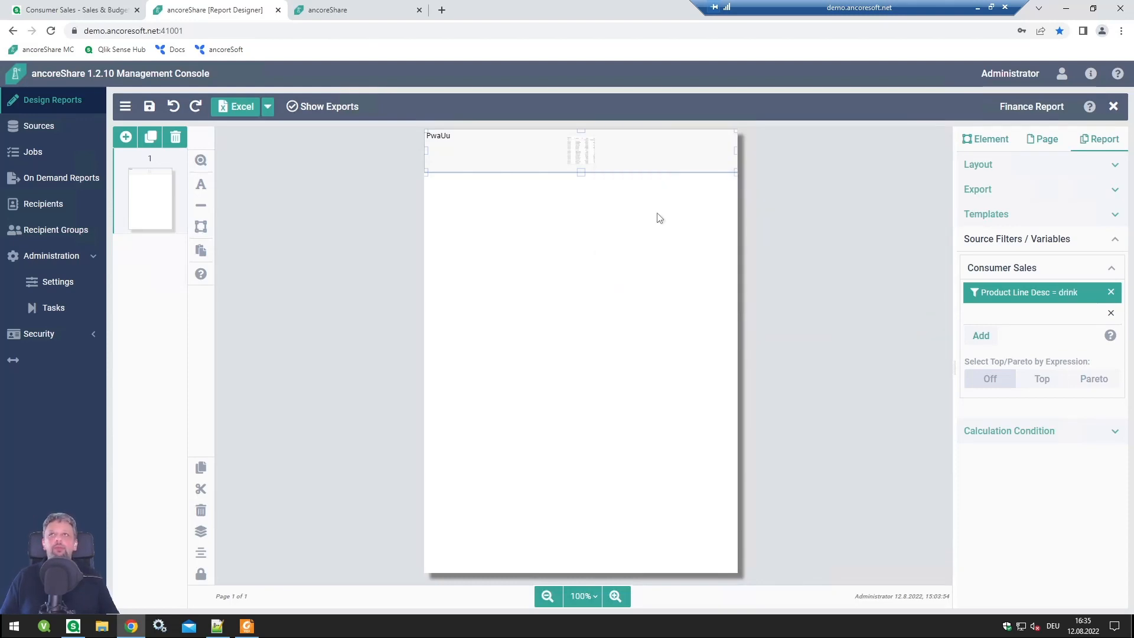
click(149, 106)
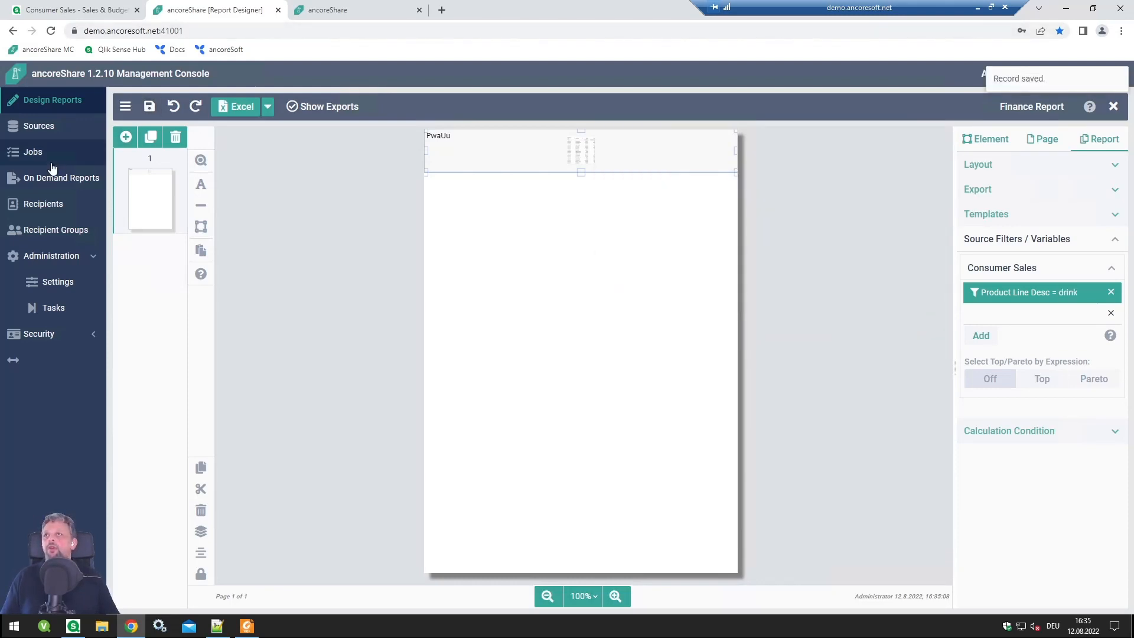
Step: Run the Monthly Finance Report job manually without adjusting settings and check its tasks history
click(51, 165)
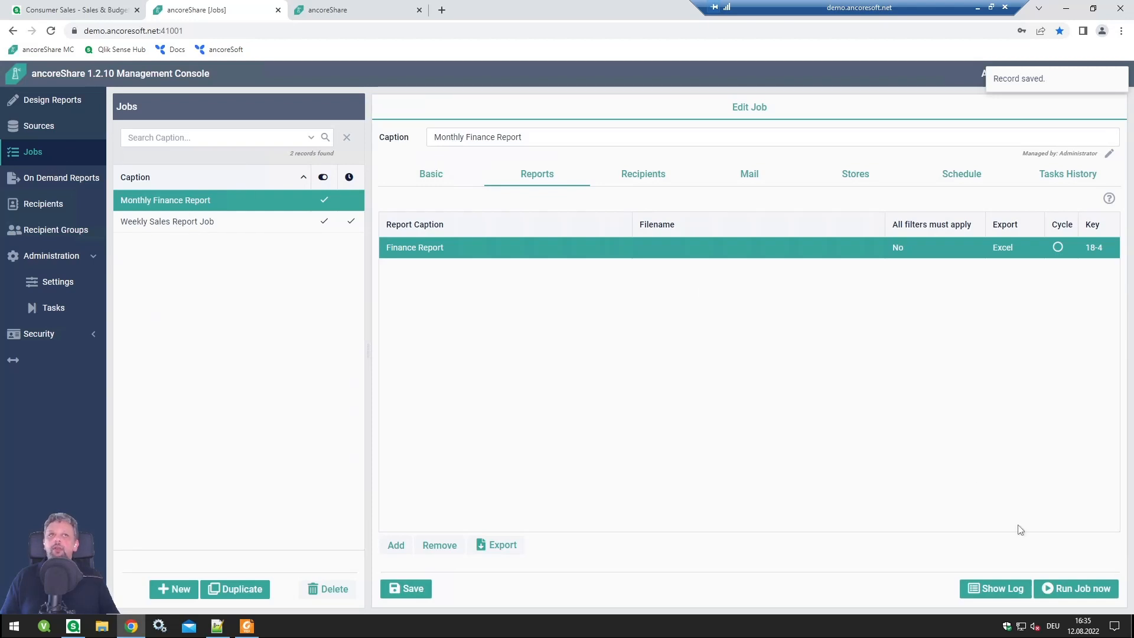
click(1073, 588)
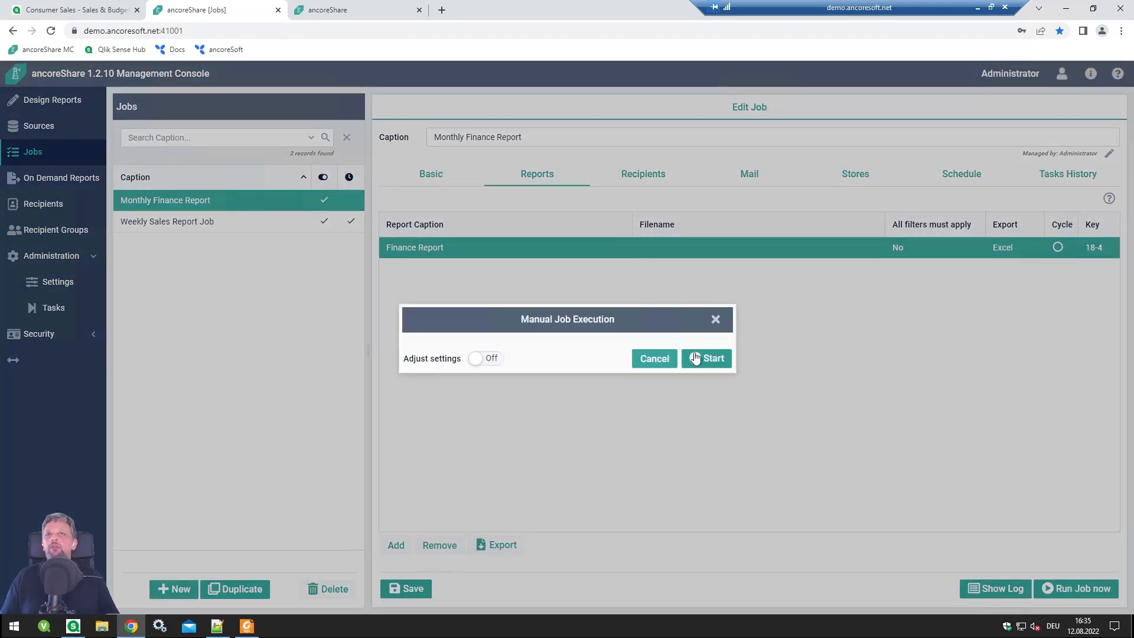
click(705, 358)
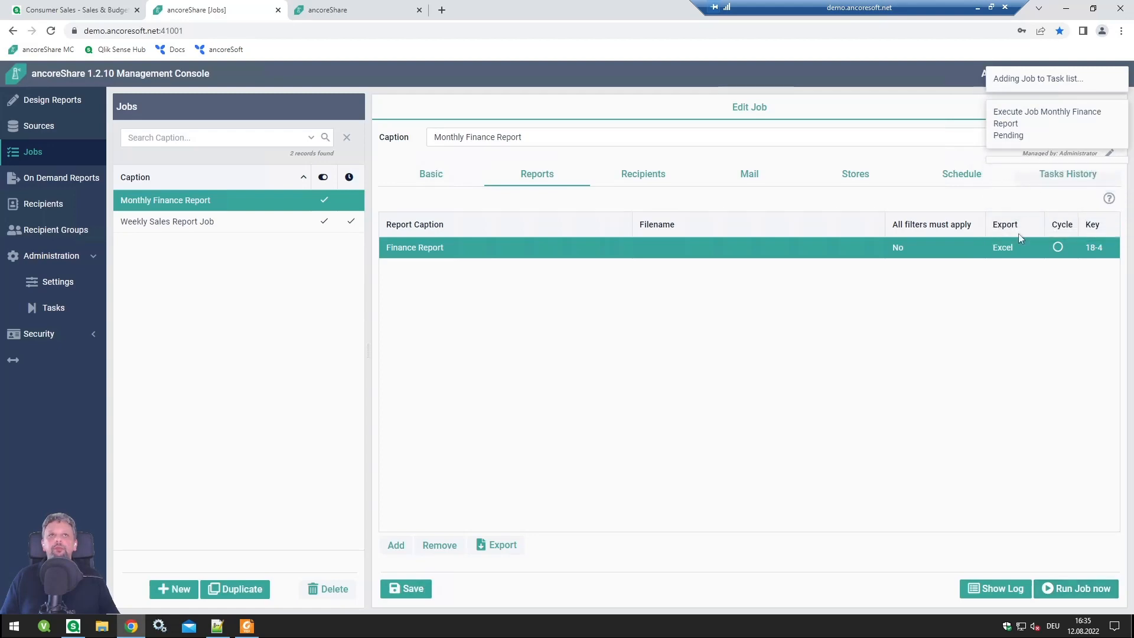
click(1072, 174)
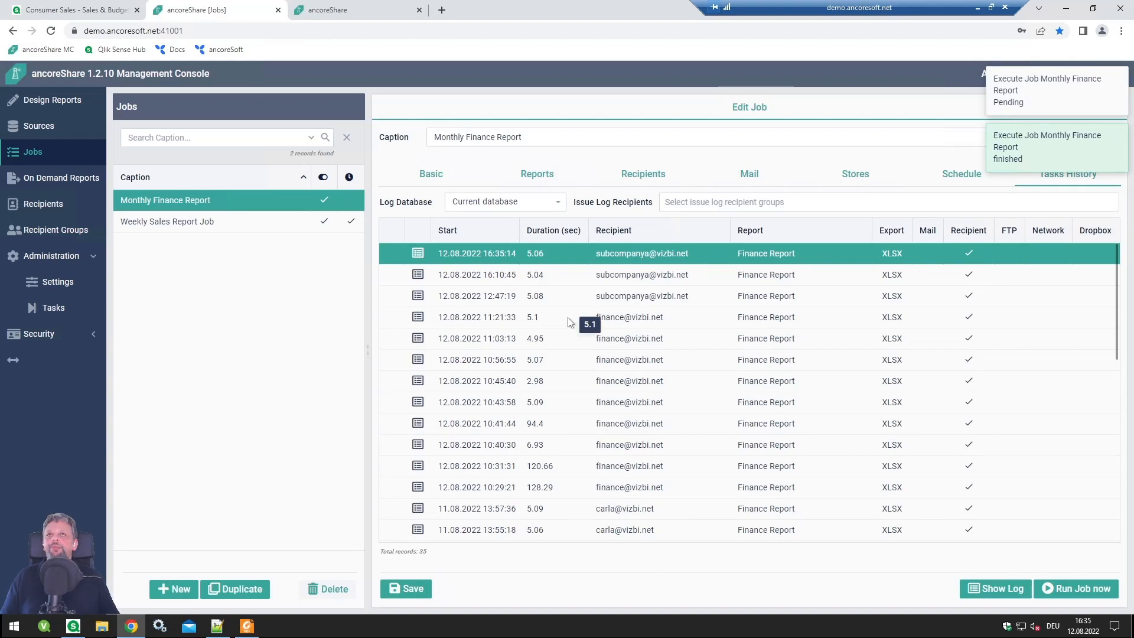
Step: Launch Excel and open the recent workbook Products.xlsx
click(27, 626)
text(ex)
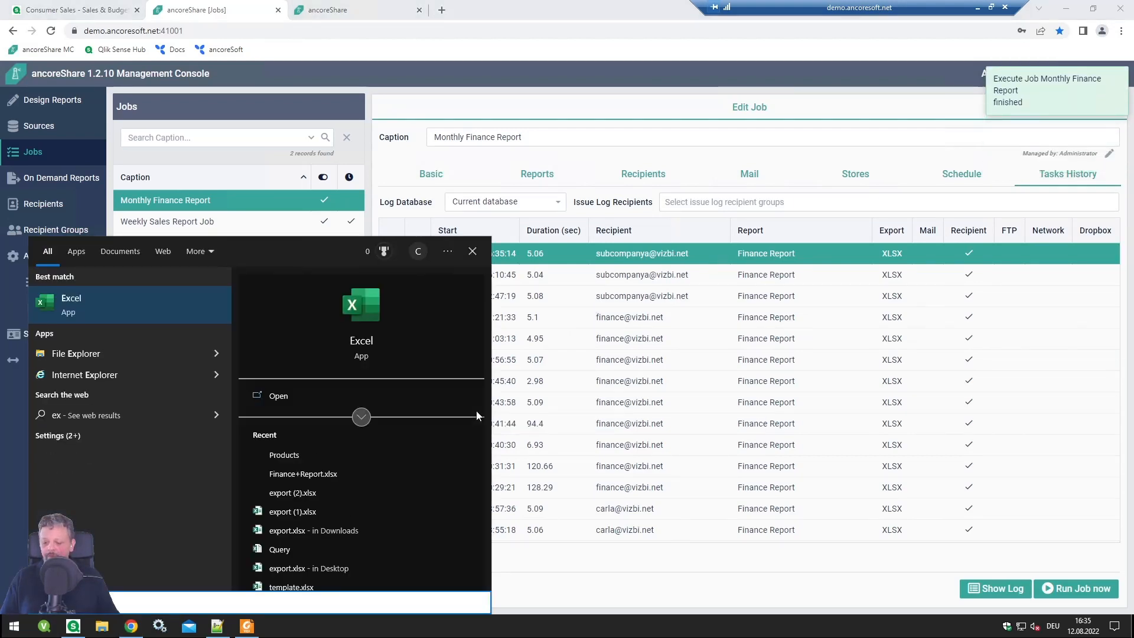
text(cel)
click(118, 303)
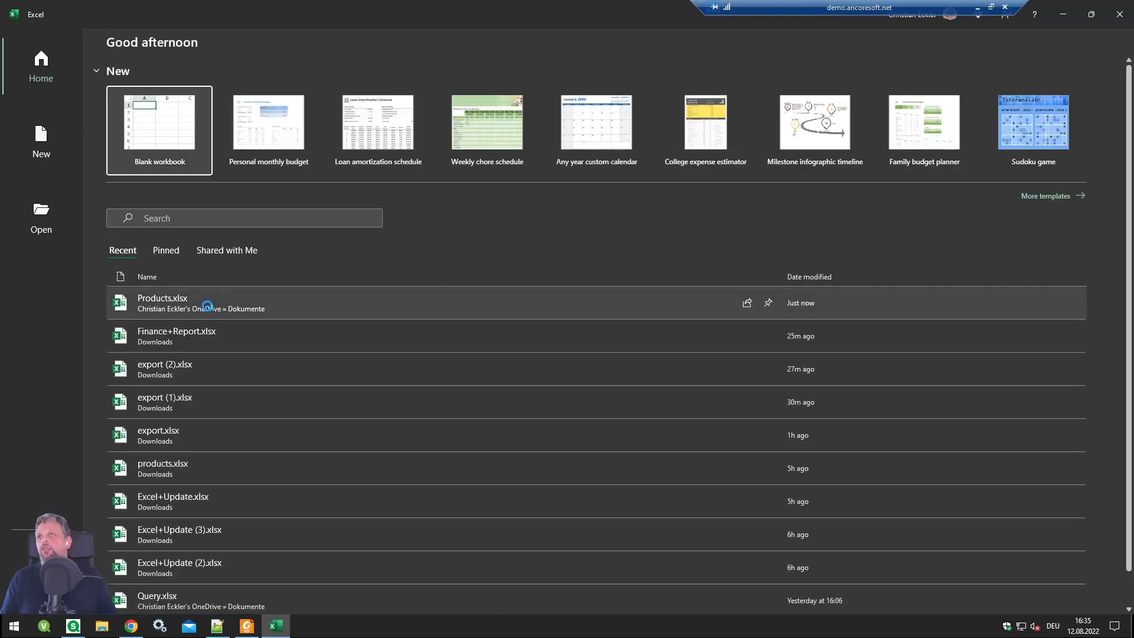
click(207, 306)
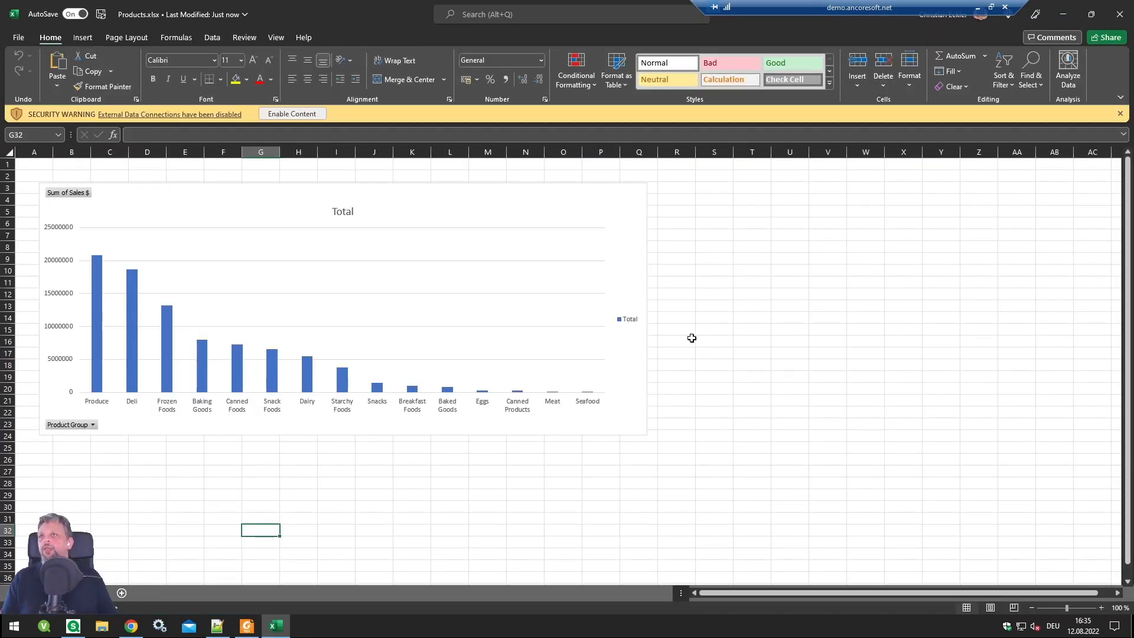
Step: Enable the workbook's external data connections and make it a trusted document
click(292, 114)
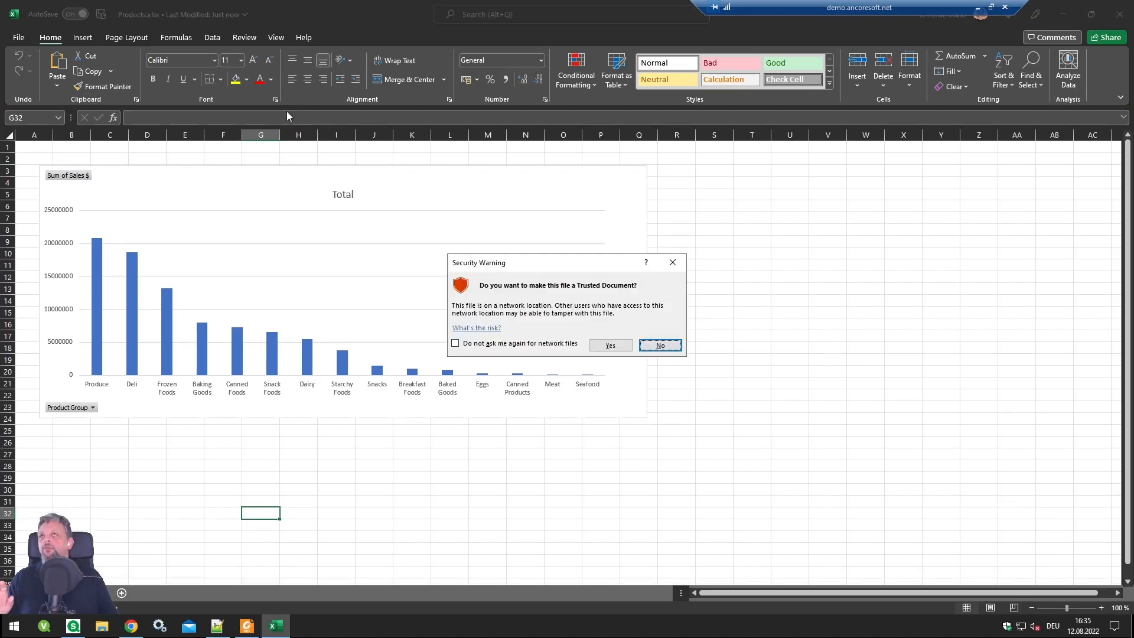
click(527, 345)
click(610, 345)
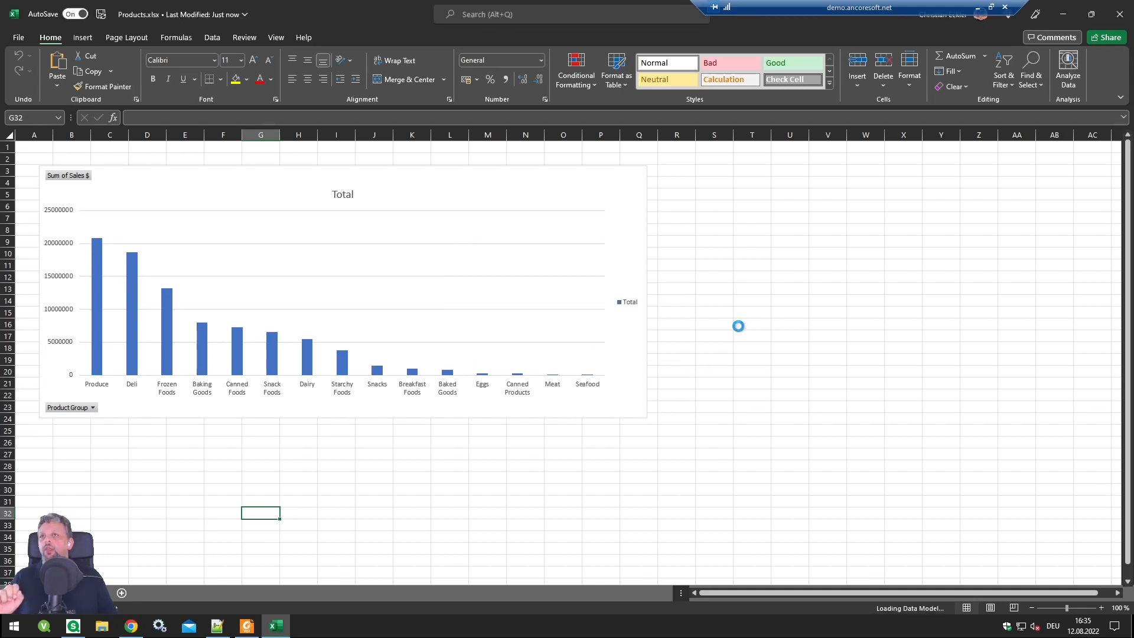